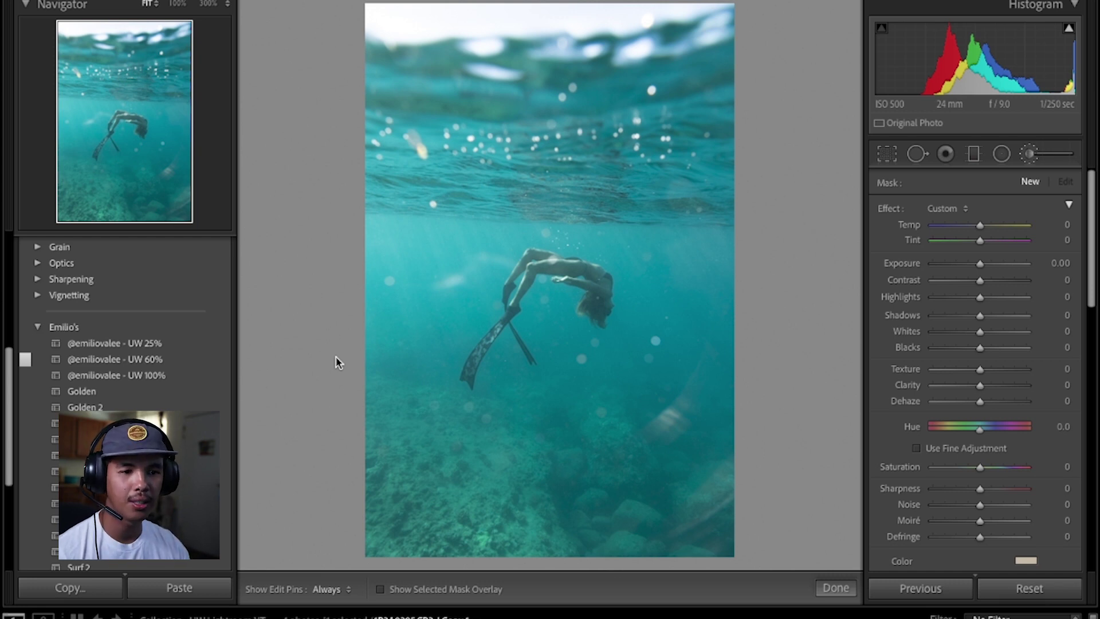
Step: Close the radial filter and apply the UW 60% preset after trying UW 25%
click(179, 342)
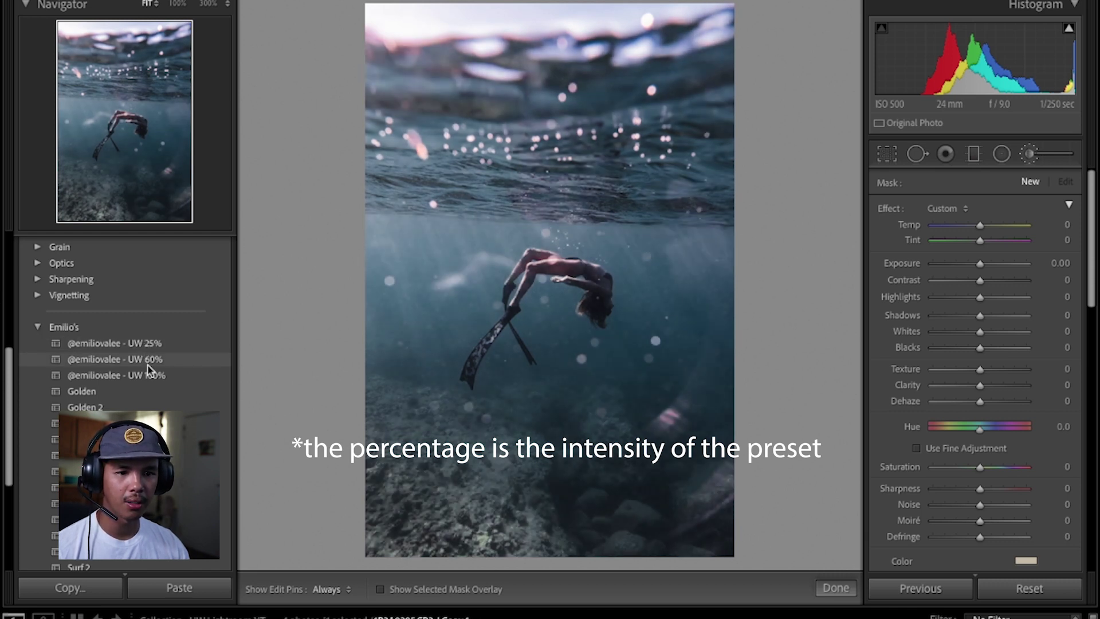
click(146, 364)
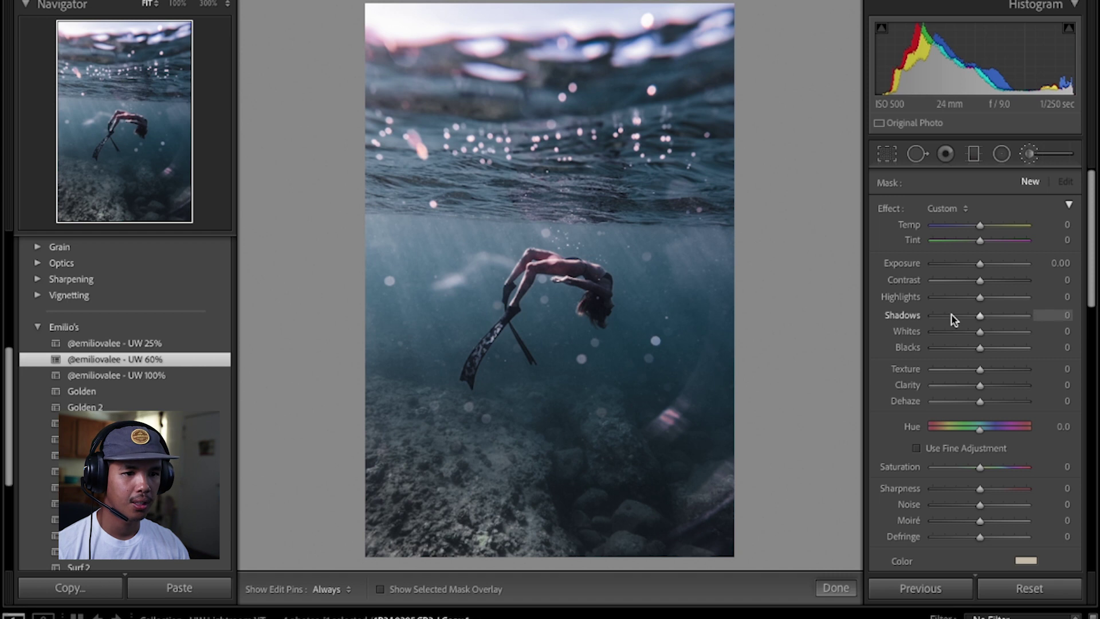
click(839, 590)
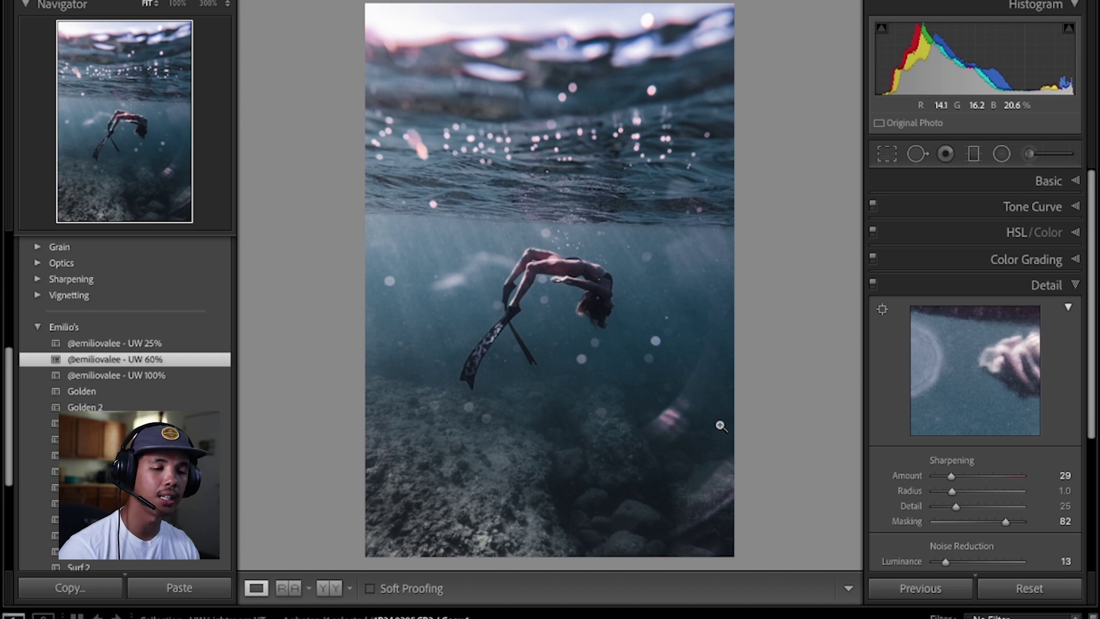
Step: Toggle the before/after view to compare the moody blue grade with the original
key(backslash)
key(backslash)
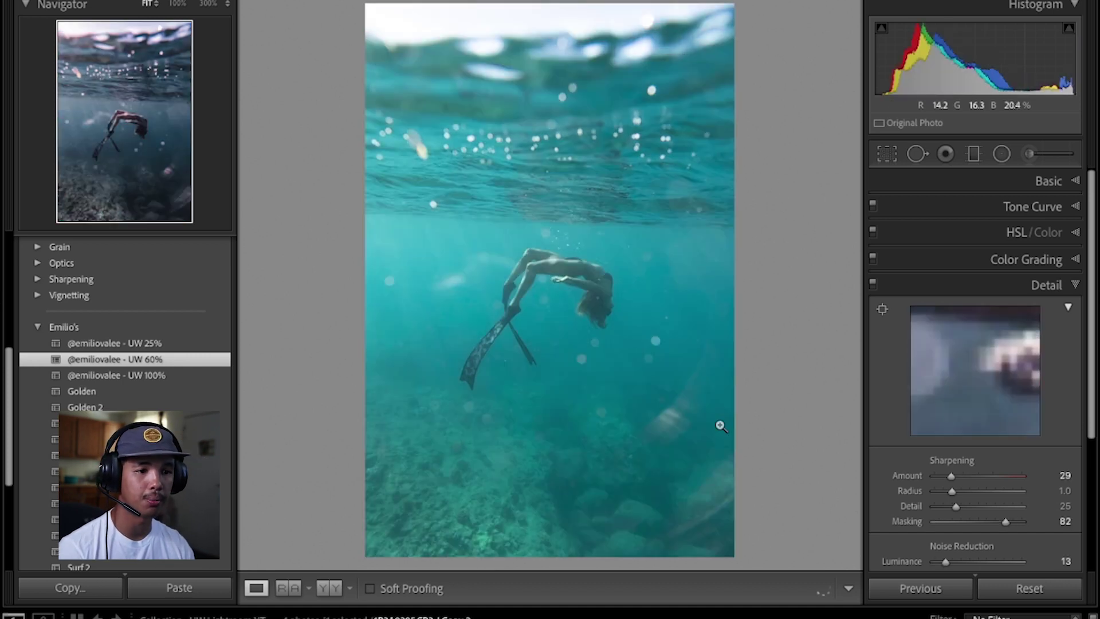
key(backslash)
key(backslash)
key(backslash)
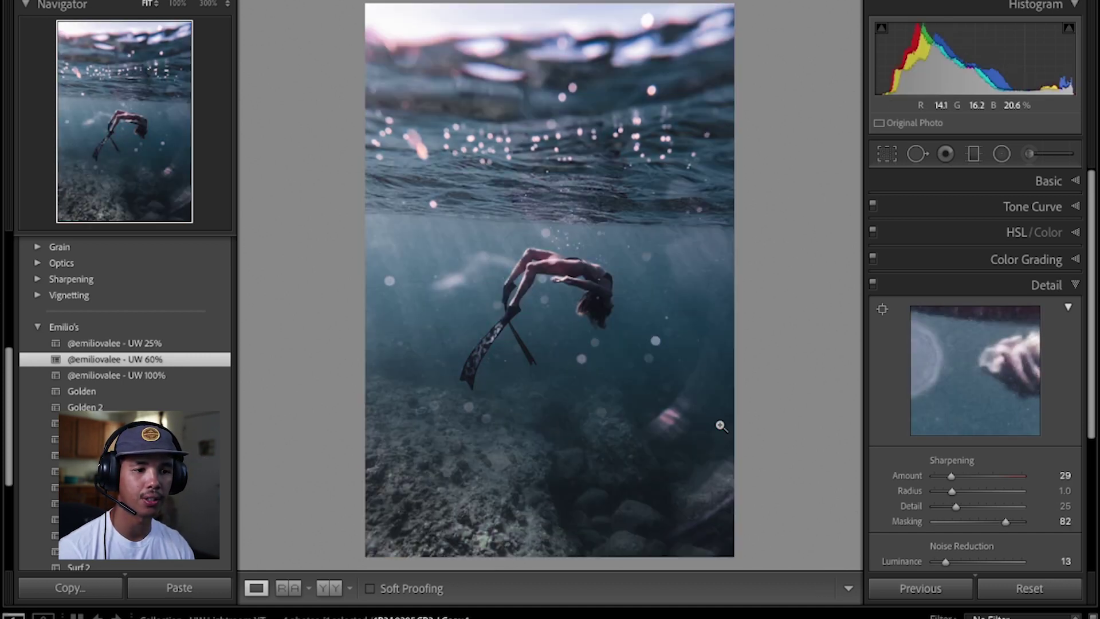
key(backslash)
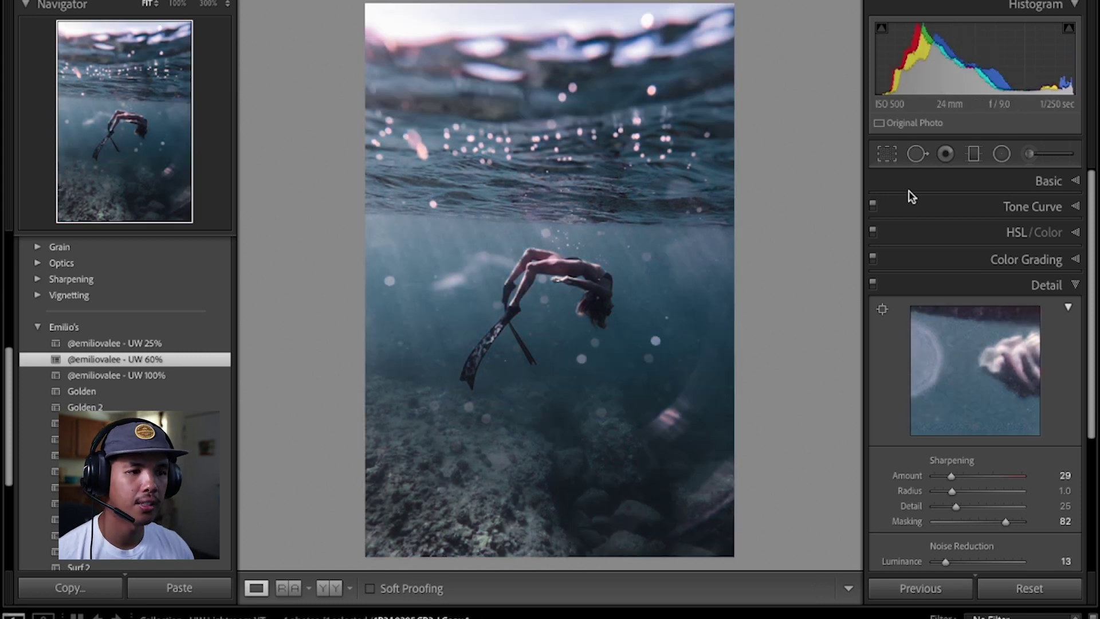
Step: Straighten the diver photo by rotating it about -1.60° and apply the crop
click(886, 155)
drag(793, 238, 781, 258)
key(Return)
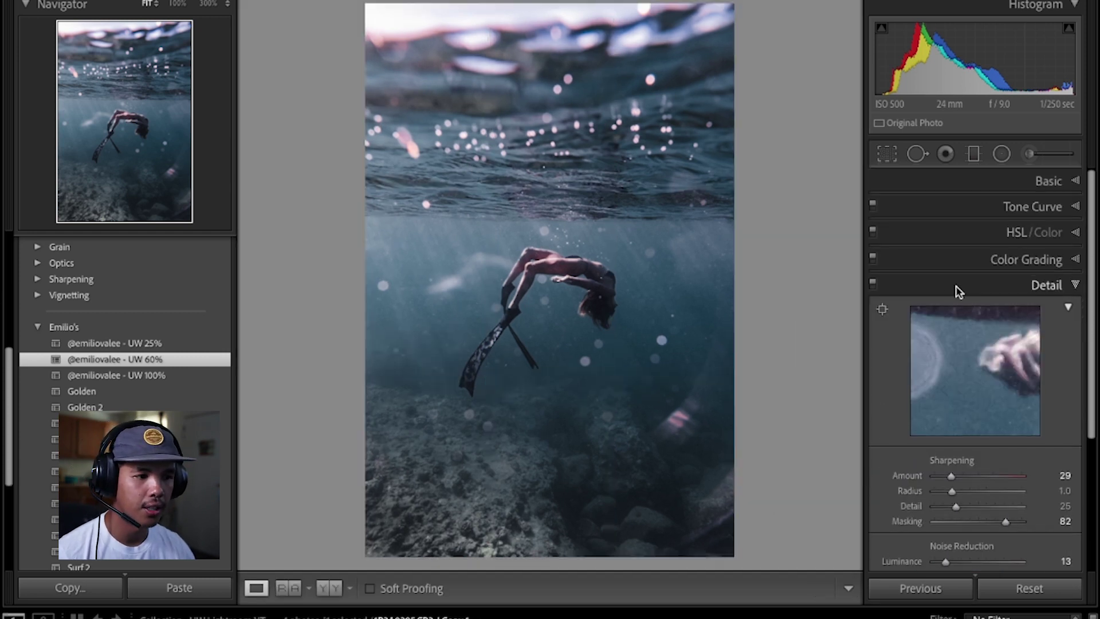
Step: Raise Detail sharpening Amount to 80 and Masking to 87
scroll(955, 292, down, 3)
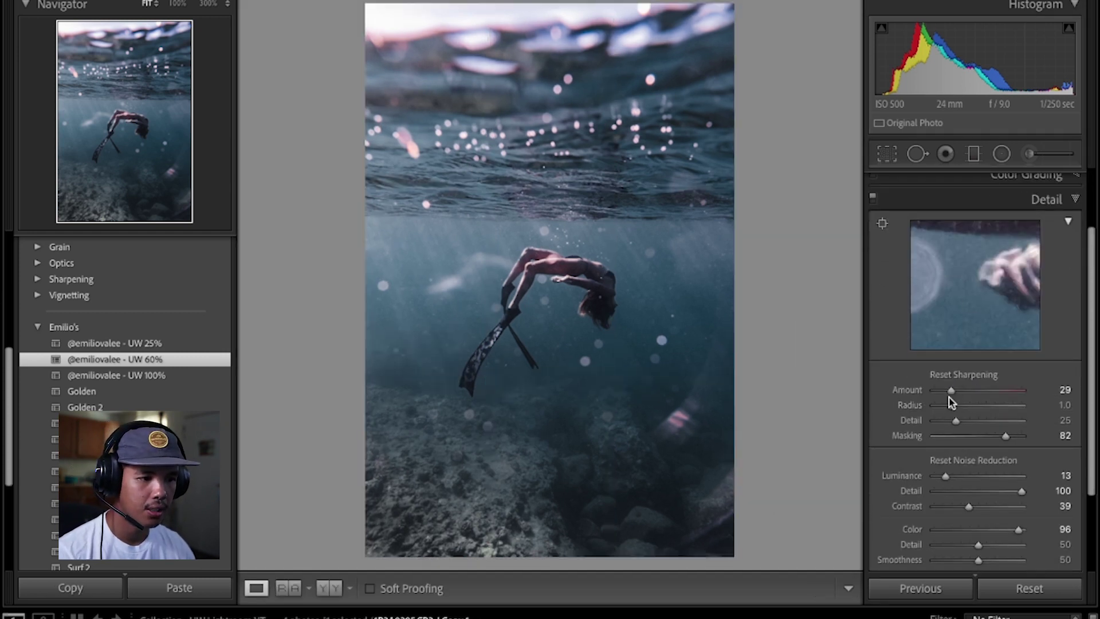
drag(951, 390, 981, 394)
drag(1005, 436, 1010, 436)
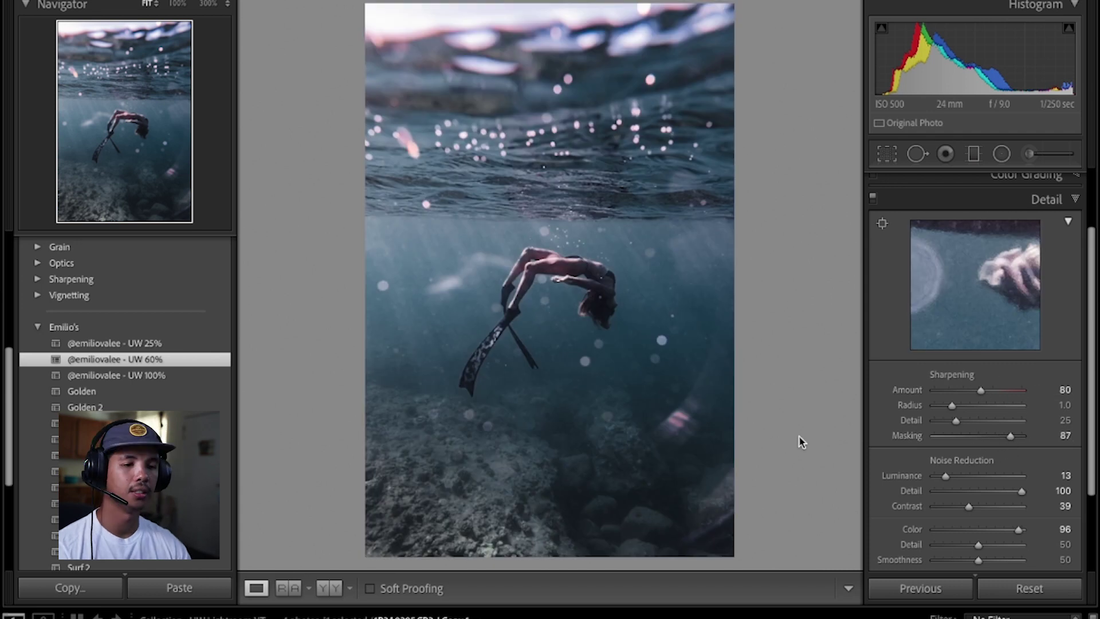
Step: Compare the edit against the original, then move on to the turtle-and-diver photo
key(ctrl+shift+r)
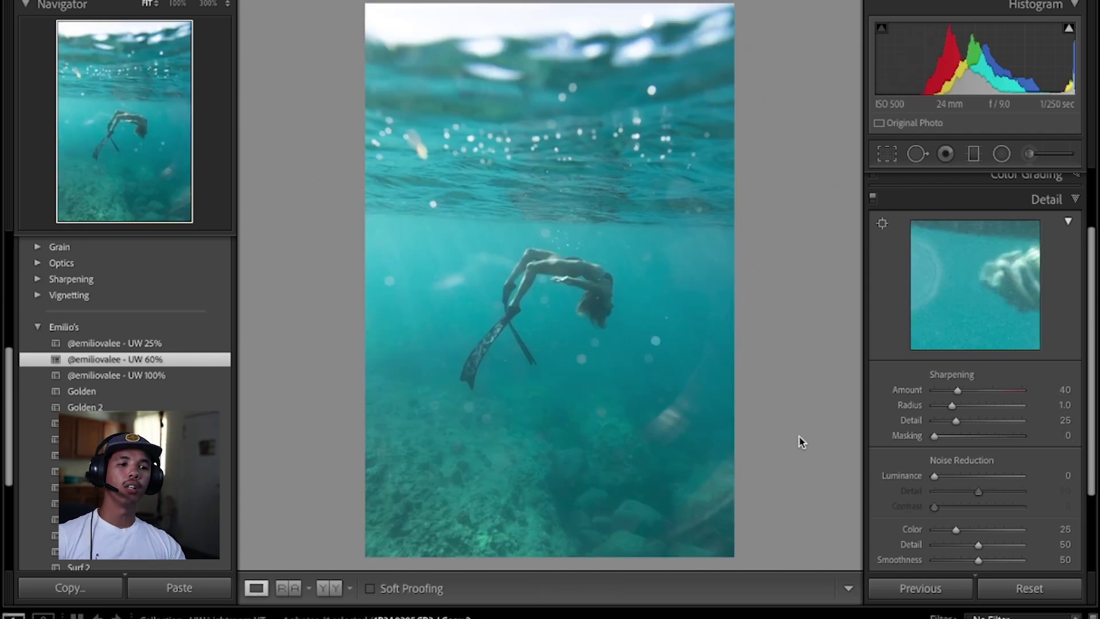
key(ctrl+z)
key(ctrl+y)
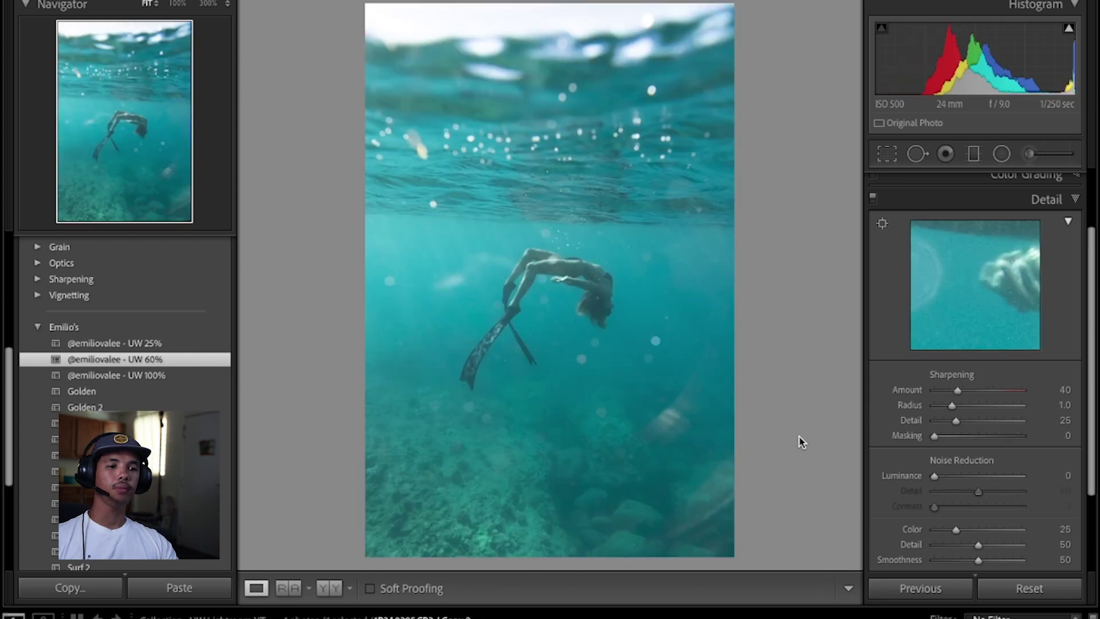
key(ctrl+z)
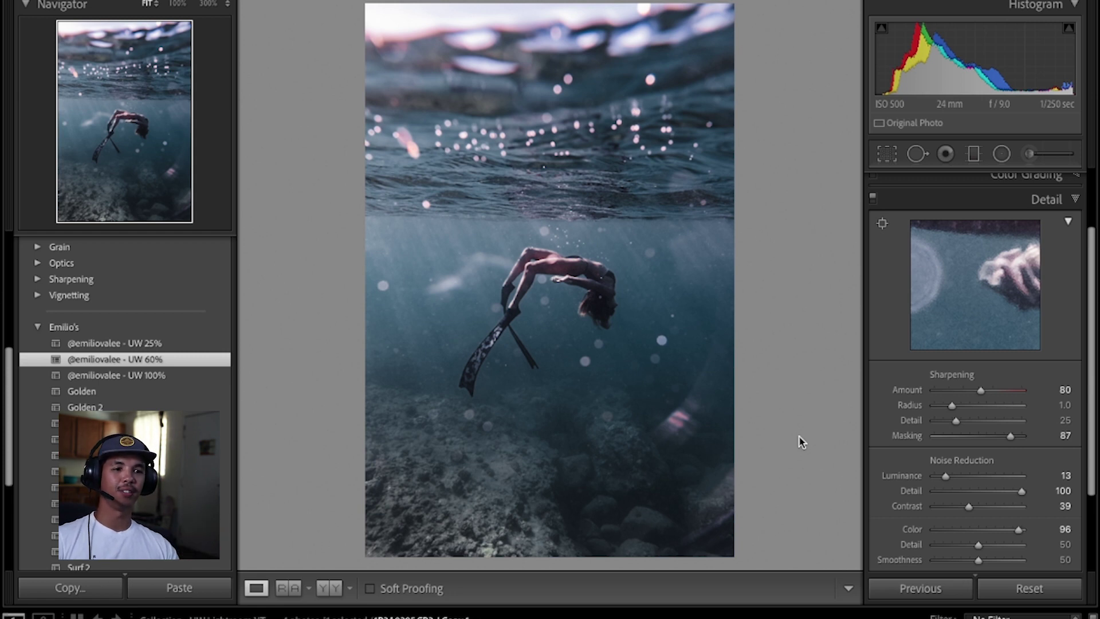
key(Right)
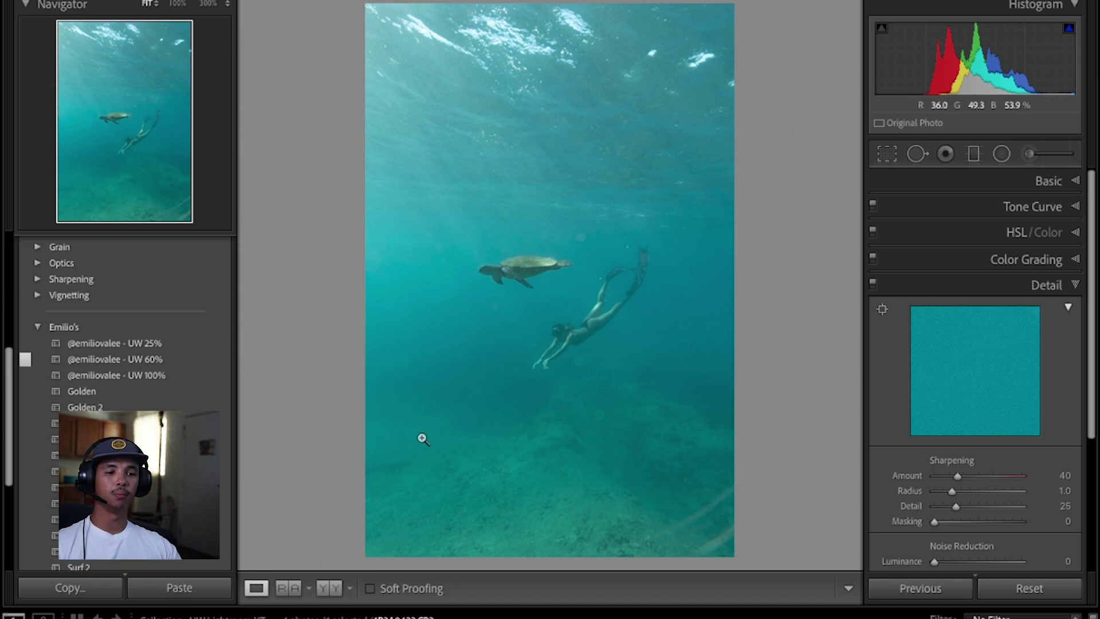
Step: Inspect the diver at 100%, then apply the UW 60% preset after previewing UW 25%
click(586, 342)
drag(589, 344, 538, 401)
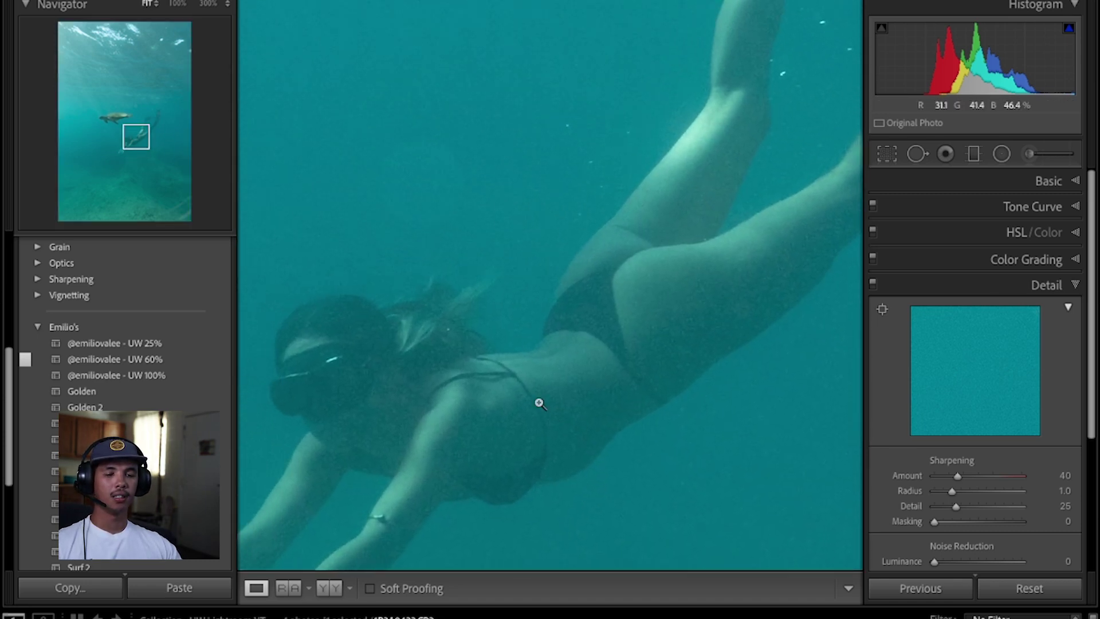
click(538, 400)
click(193, 346)
click(189, 360)
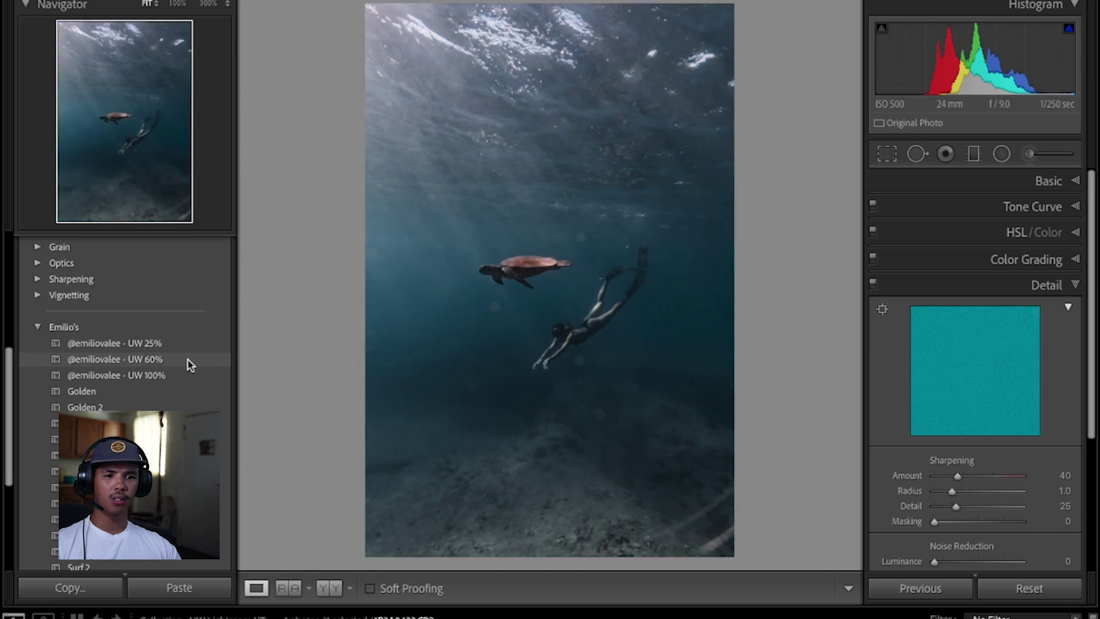
click(188, 359)
Step: Zoom in on the diver's legs and body and pick the Adjustment Brush
click(581, 324)
drag(643, 287, 567, 322)
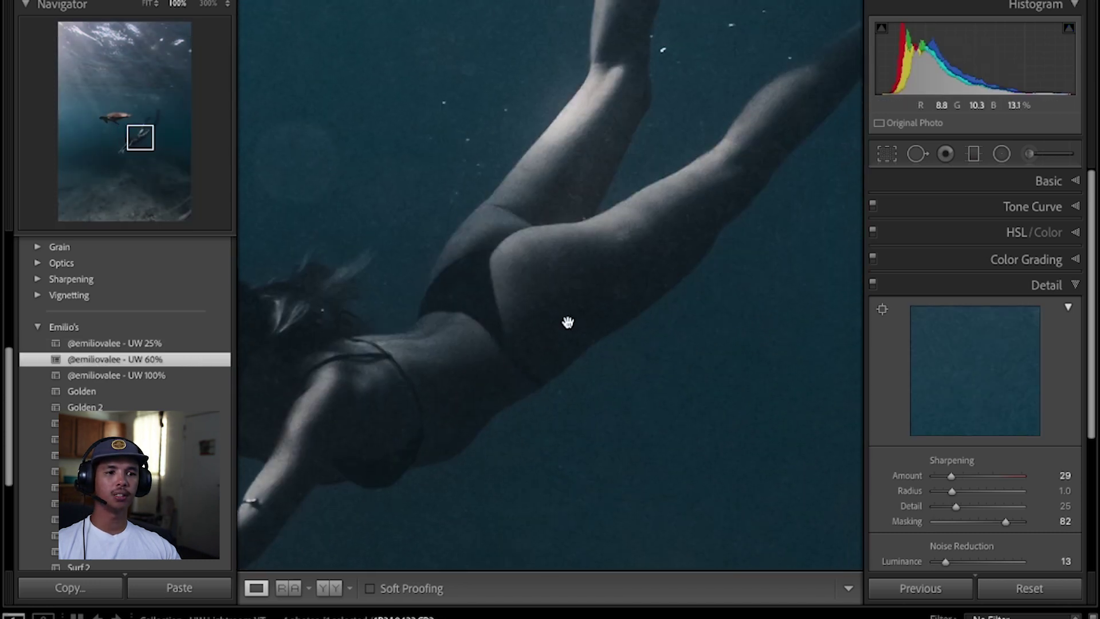
drag(694, 196, 604, 339)
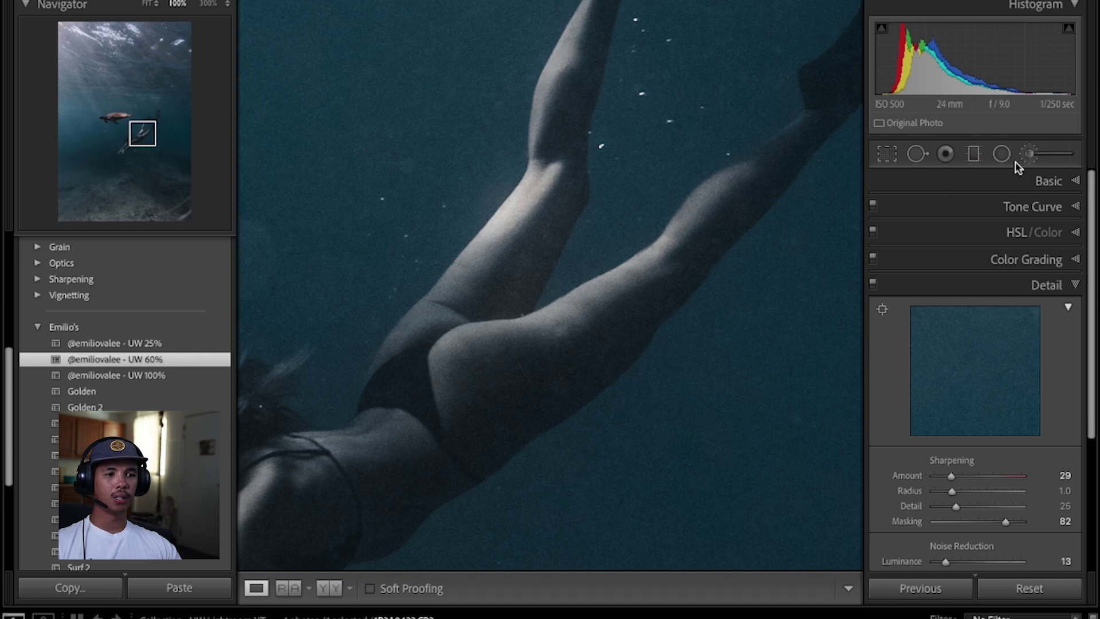
scroll(601, 371, down, 2)
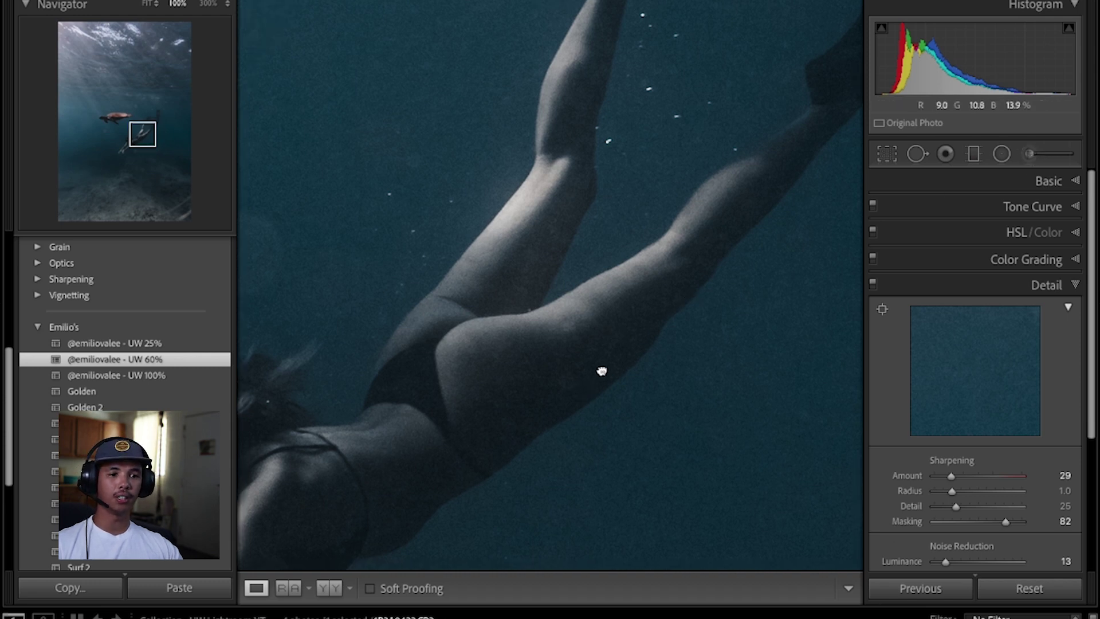
click(1029, 155)
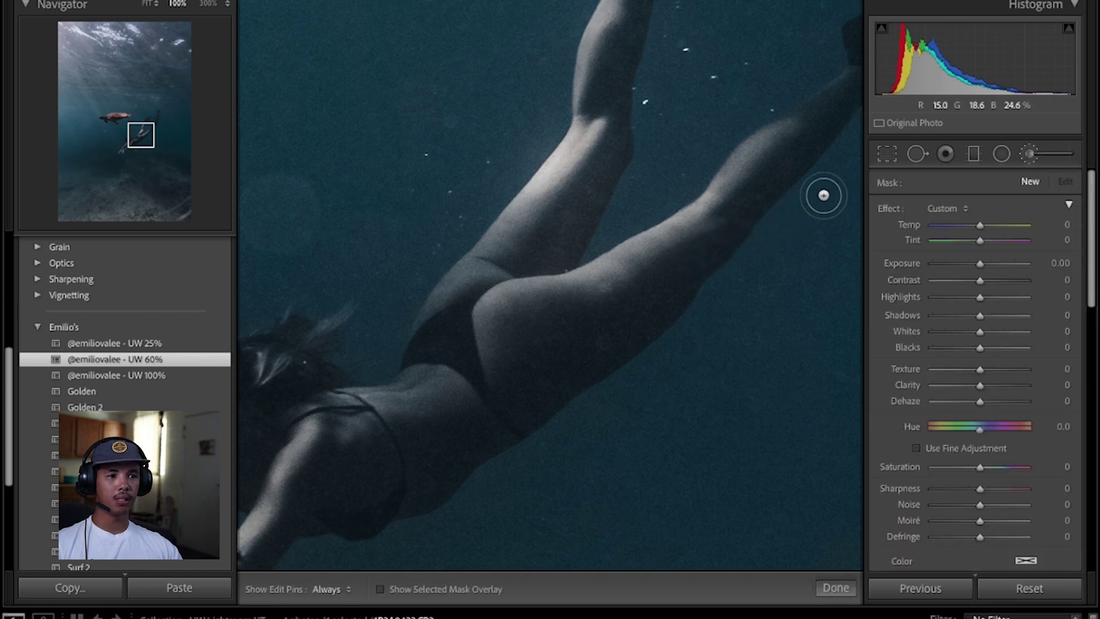
Step: Hide the edit pins and brush over the diver's skin
key(h)
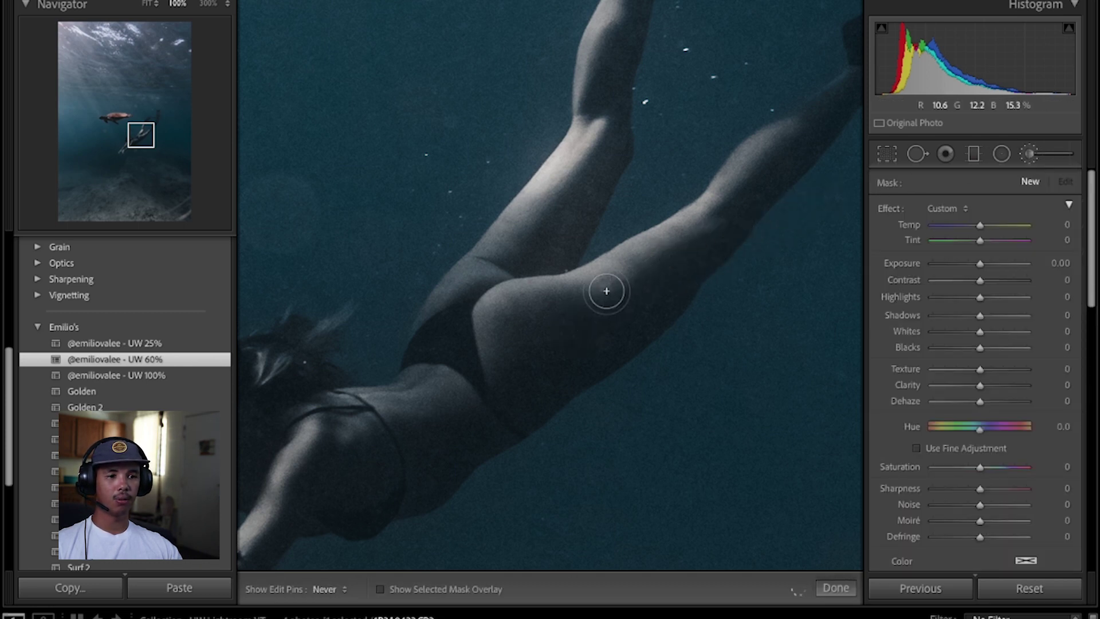
mouse_move(606, 291)
mouse_down()
mouse_move(500, 329)
mouse_move(521, 330)
mouse_up()
scroll(999, 518, down, 3)
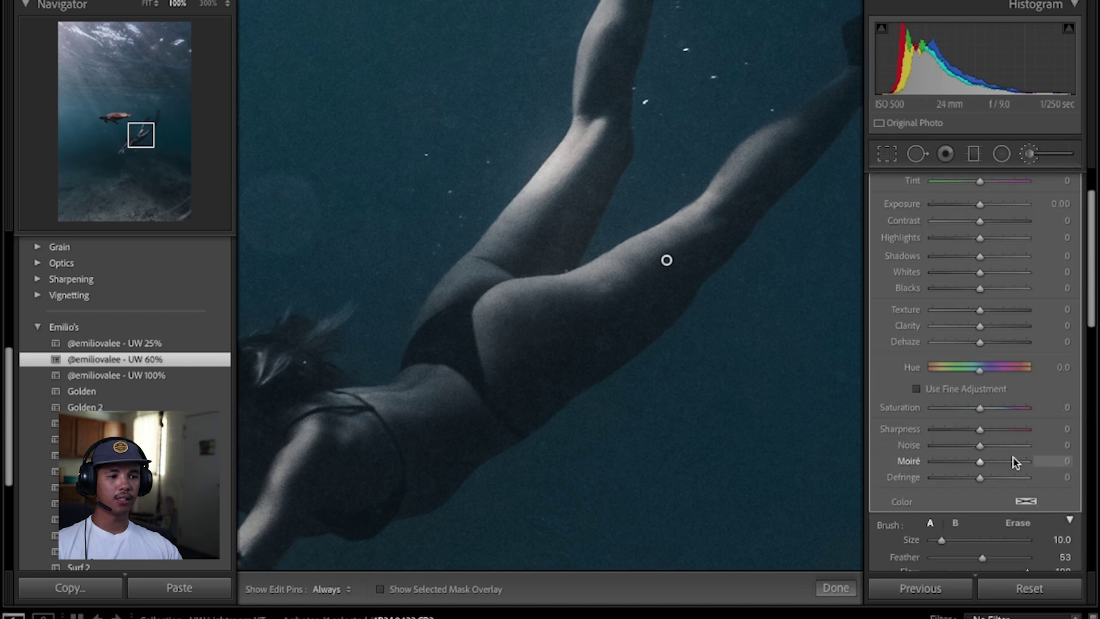
scroll(1015, 462, down, 1)
Step: Set the brush colour to a warm orange tint at about 10% saturation
click(1026, 491)
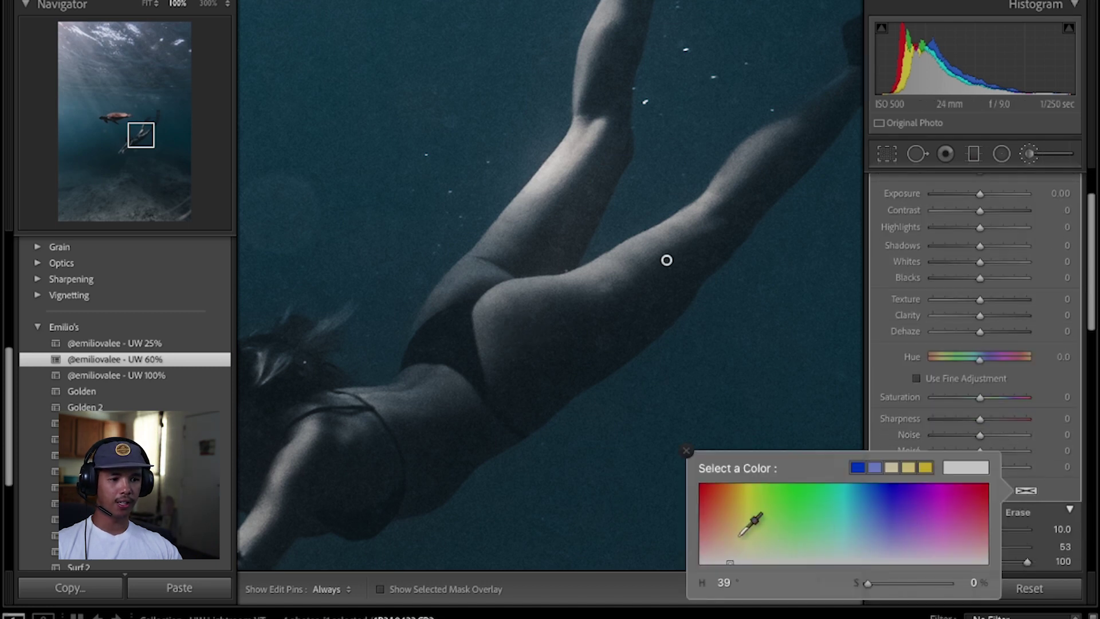
mouse_move(741, 532)
mouse_down()
mouse_move(720, 535)
mouse_move(731, 551)
mouse_up()
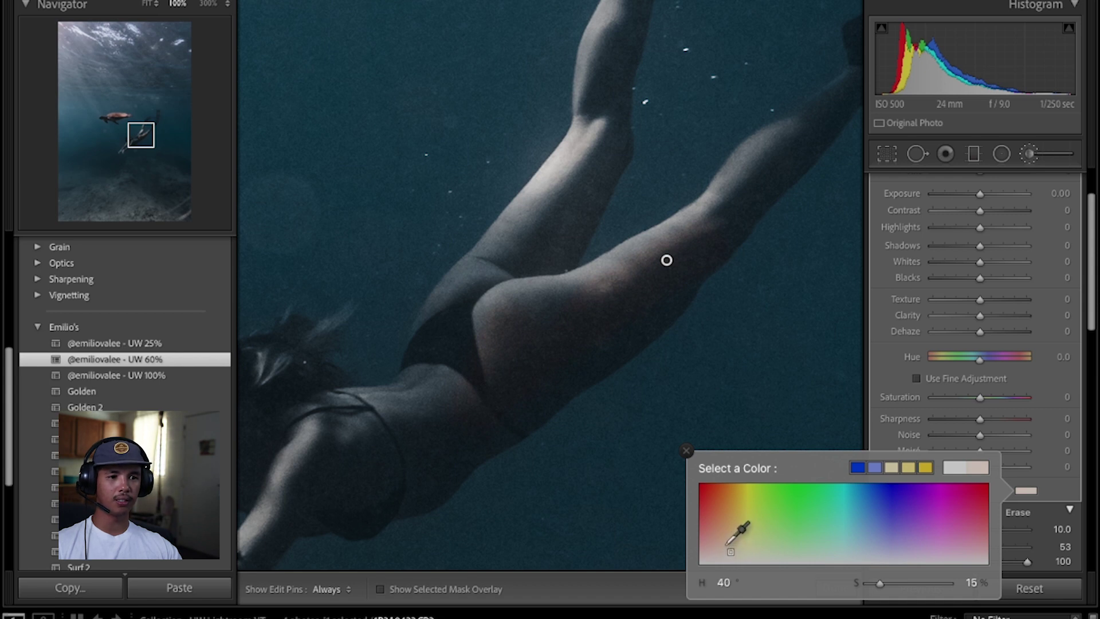
drag(724, 545, 735, 545)
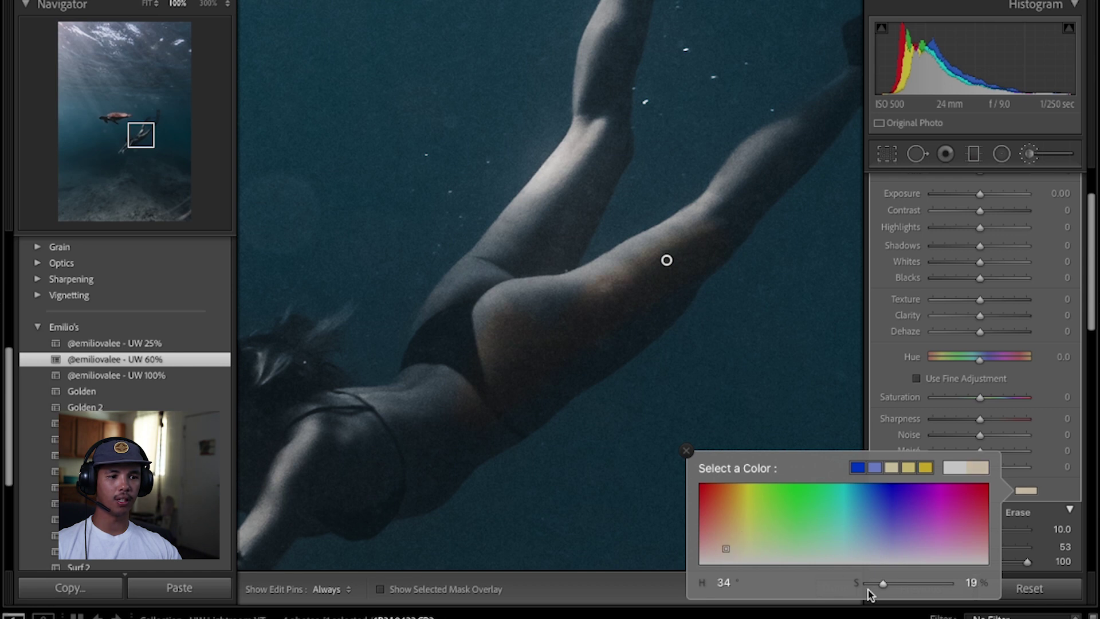
drag(882, 590, 861, 590)
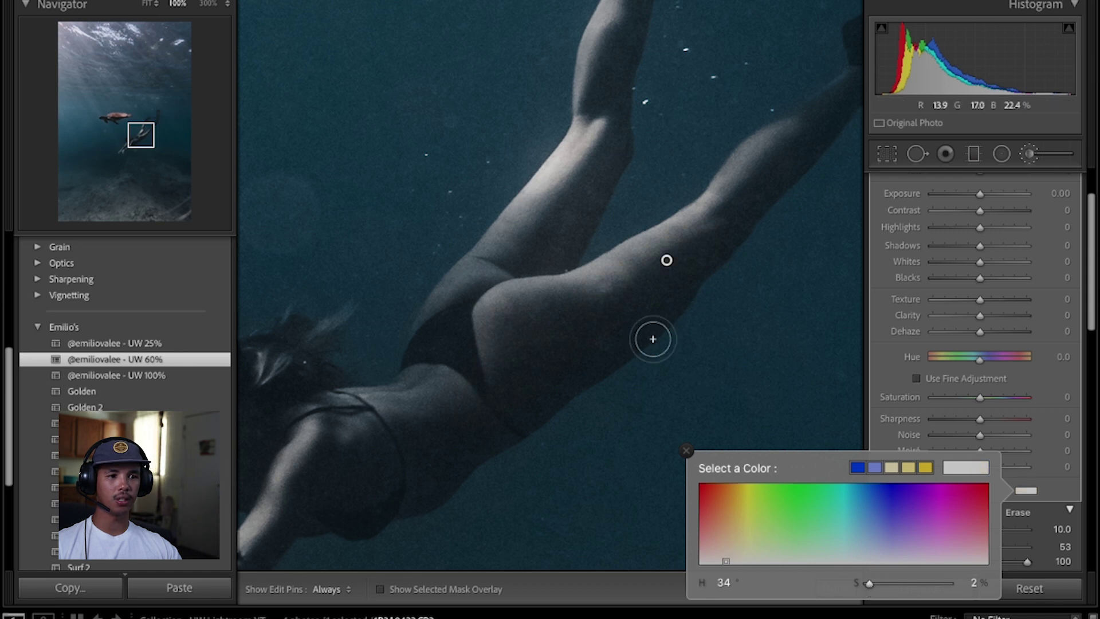
click(651, 336)
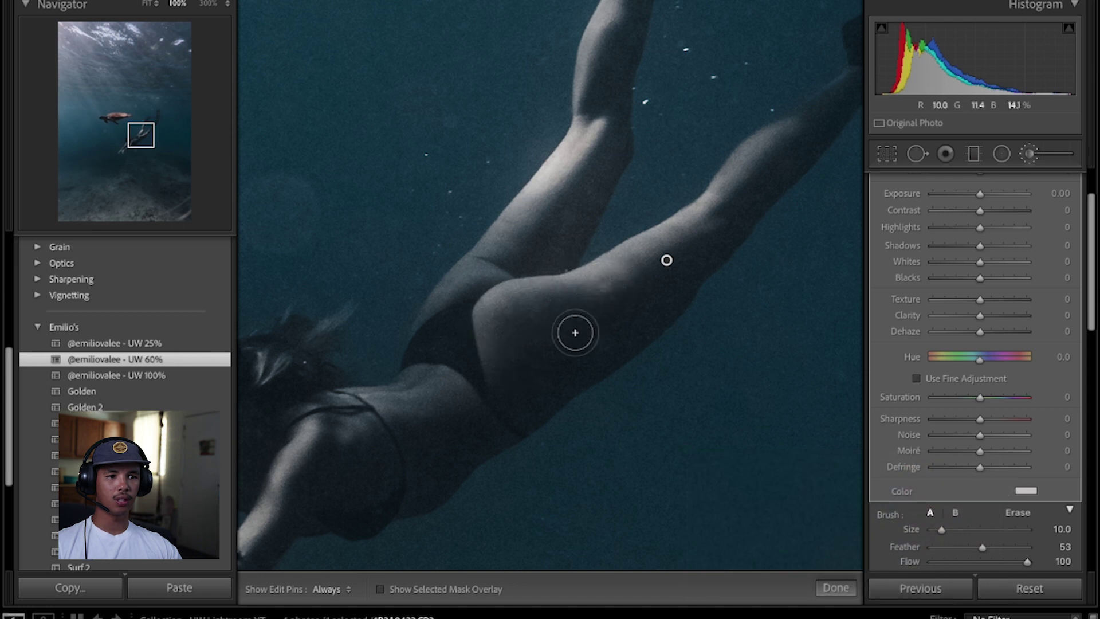
click(1025, 491)
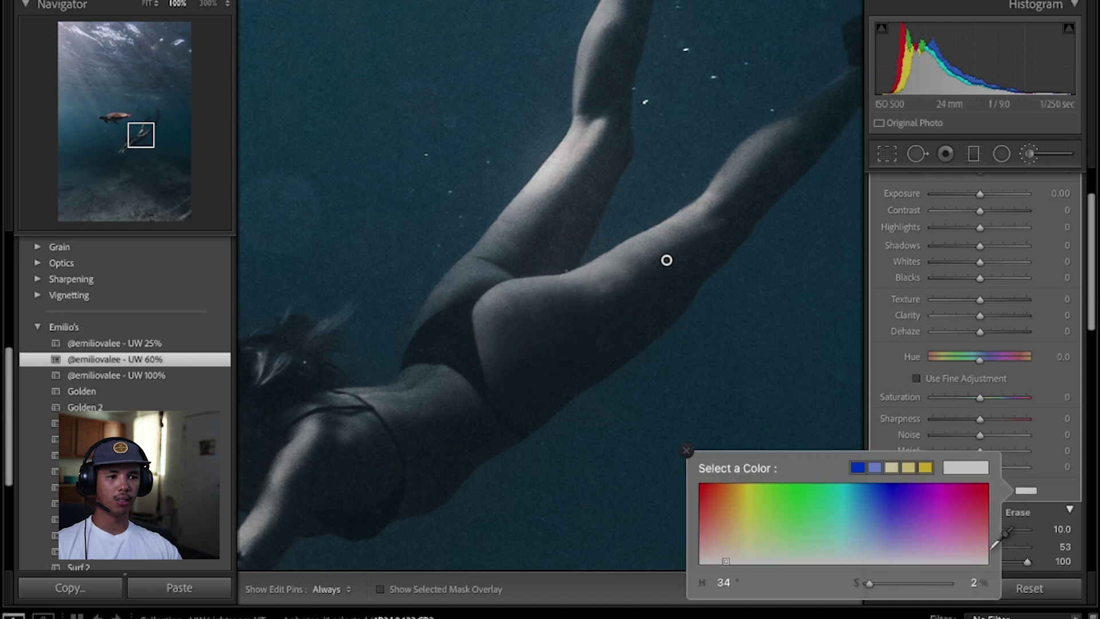
drag(870, 589, 876, 589)
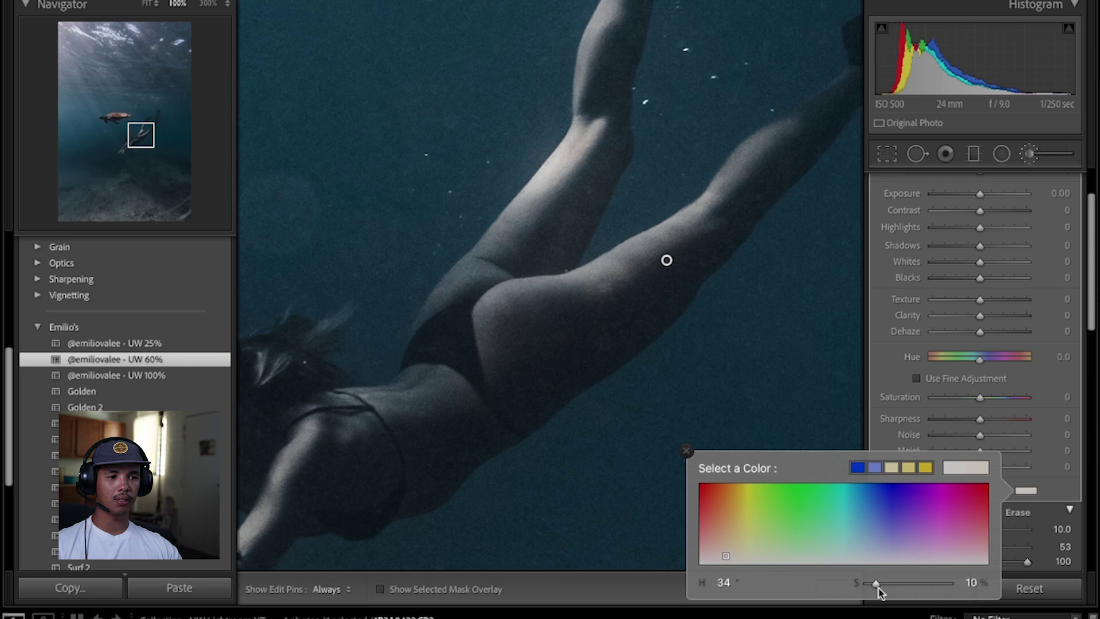
click(579, 307)
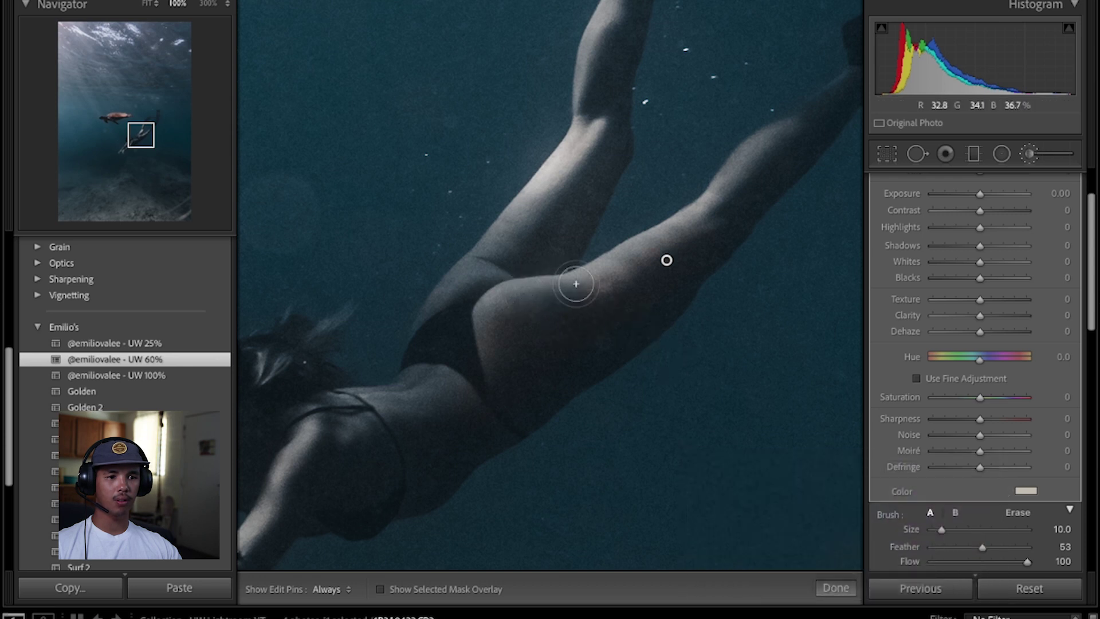
Step: Paint warmth over the swimmer's back, legs and arms, panning around the body
key(h)
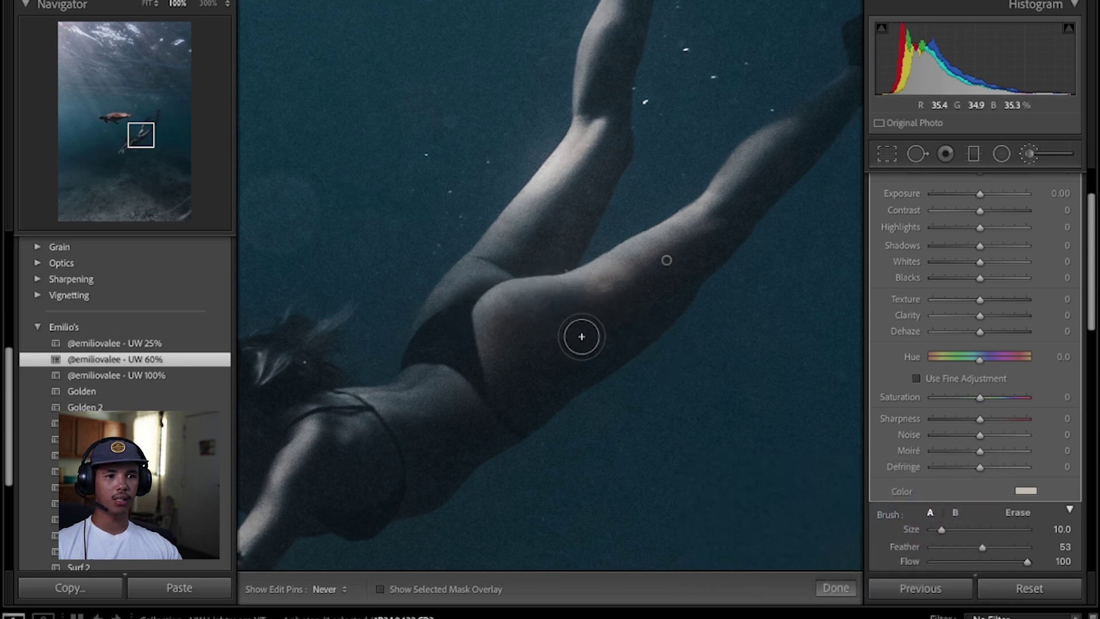
key(h)
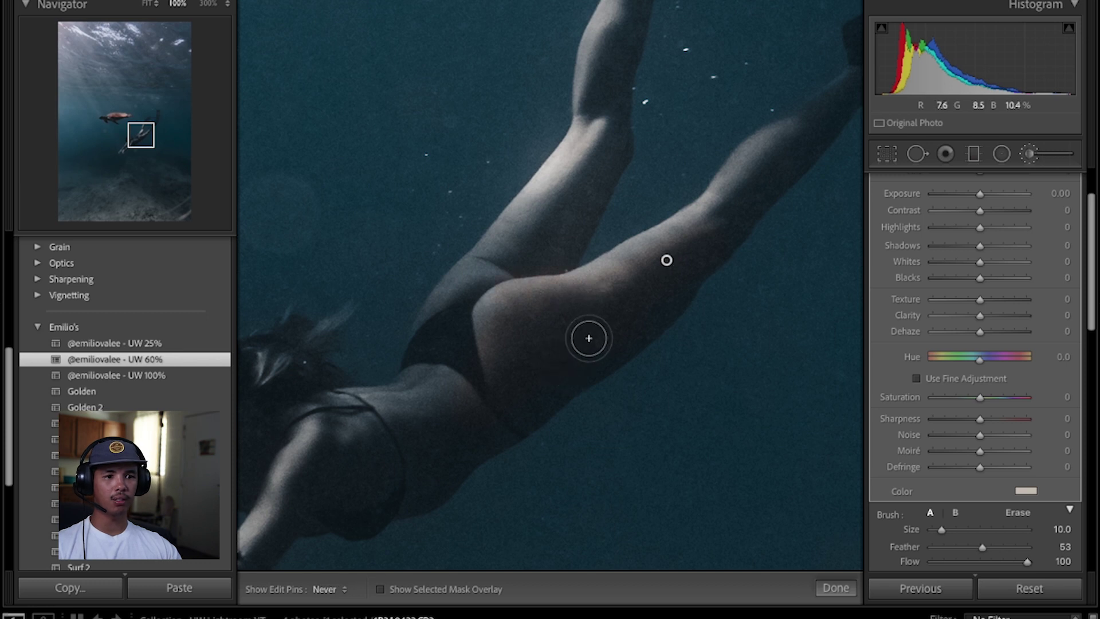
key(h)
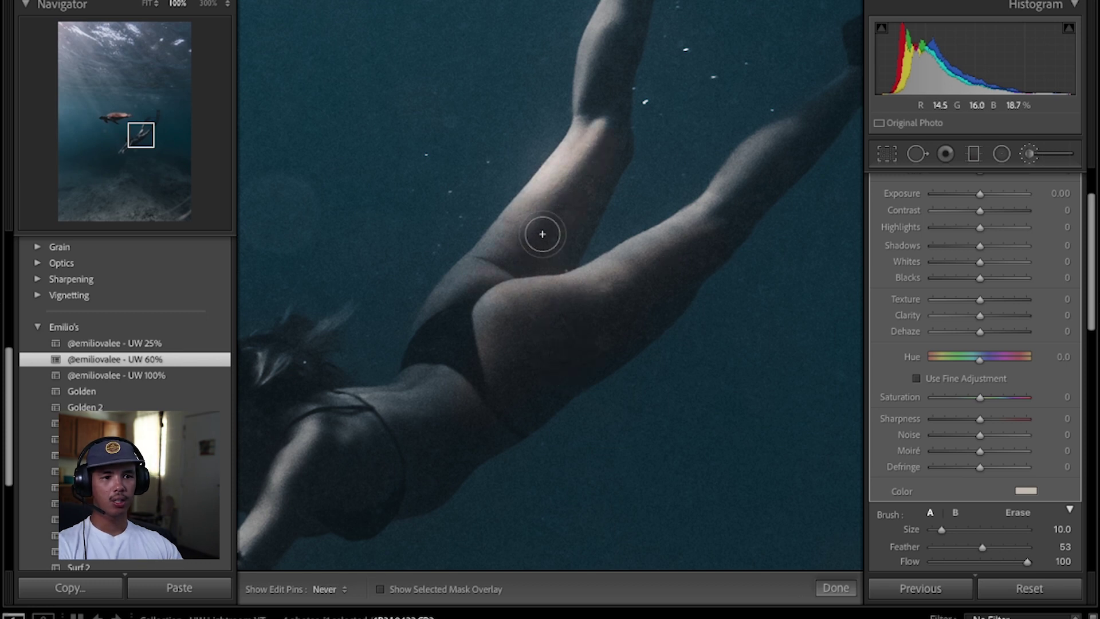
drag(449, 304, 554, 181)
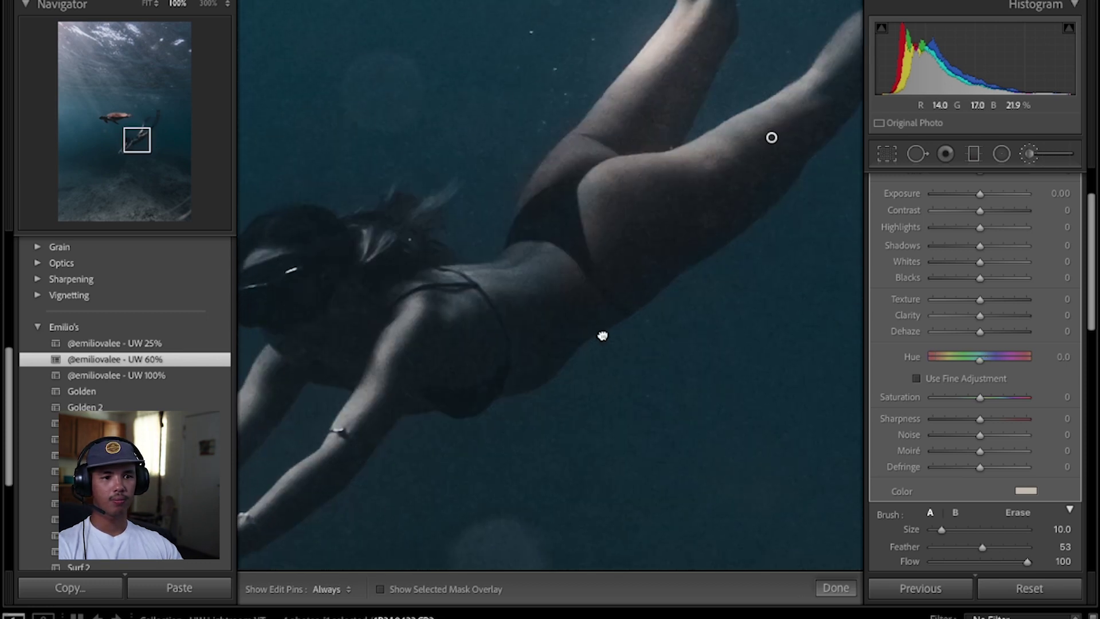
mouse_move(549, 282)
mouse_down()
mouse_move(543, 263)
mouse_move(483, 295)
mouse_move(457, 285)
mouse_move(421, 309)
mouse_move(476, 351)
mouse_move(476, 368)
mouse_move(417, 361)
mouse_up()
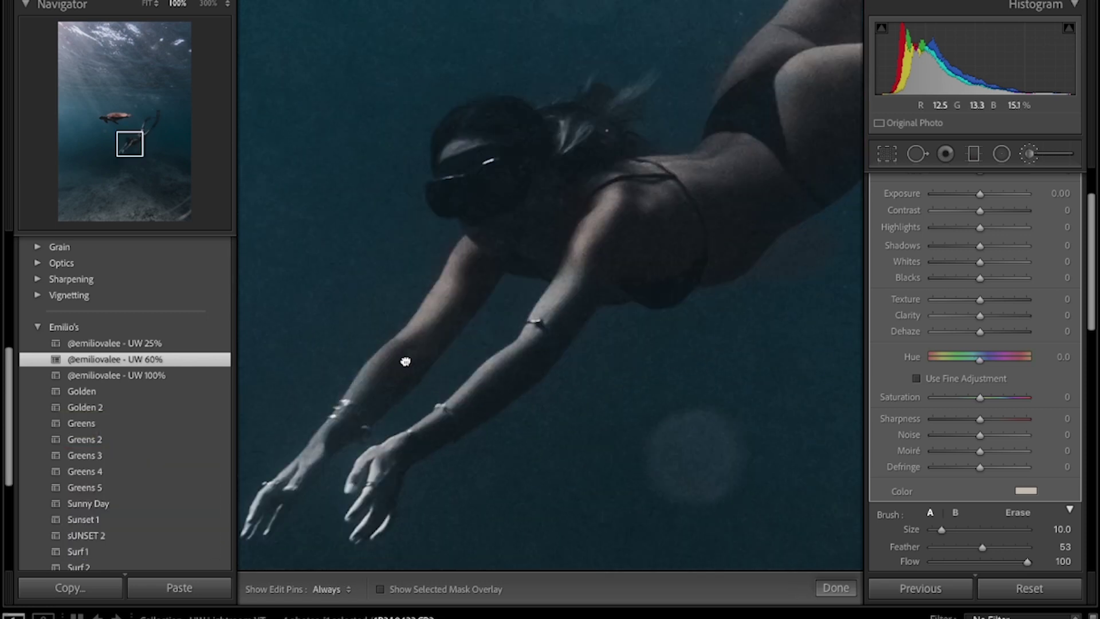
key(h)
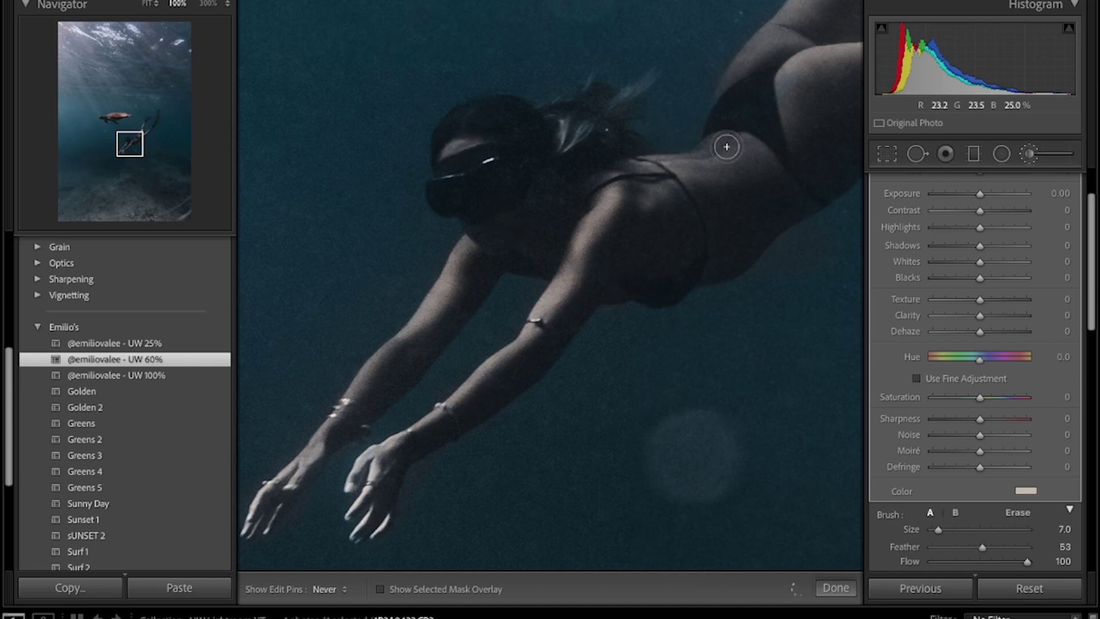
drag(504, 197, 616, 299)
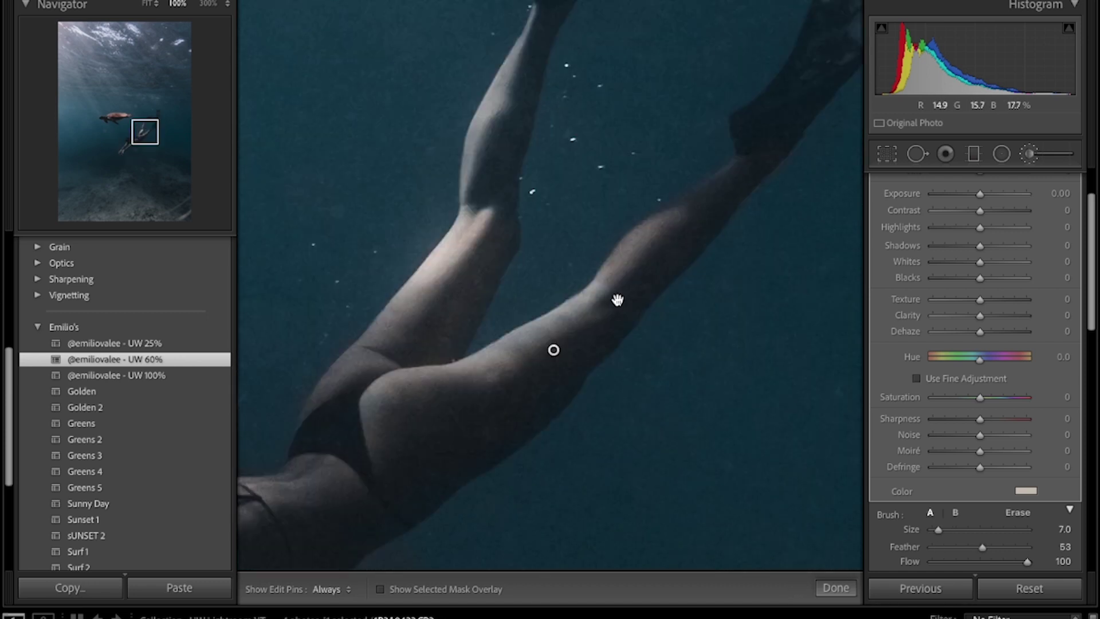
drag(493, 206, 469, 217)
key(h)
key(h)
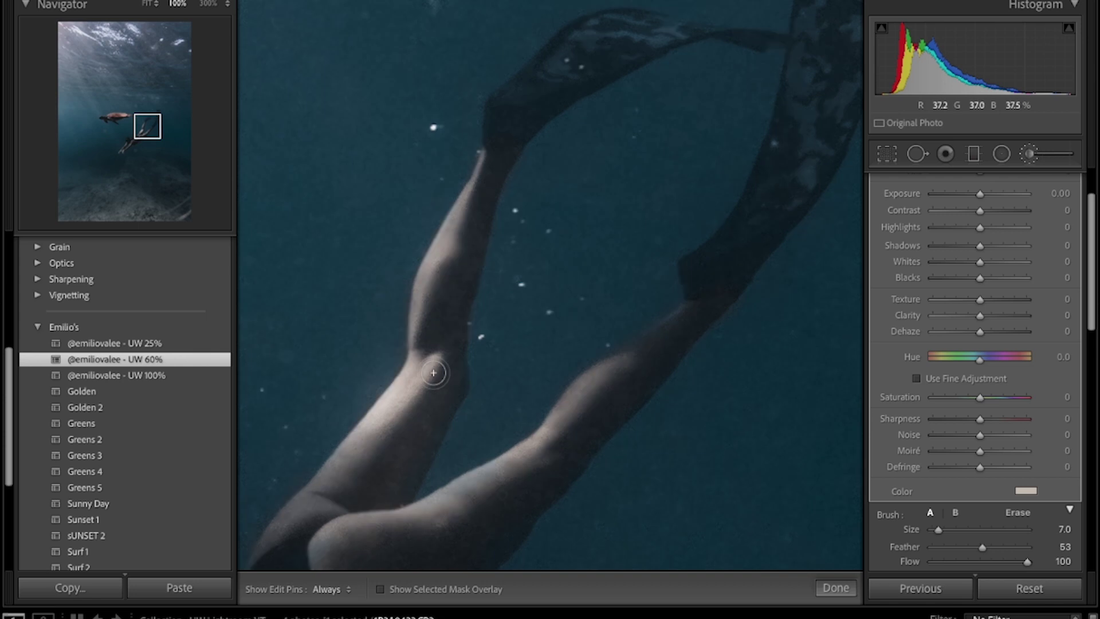
drag(435, 372, 603, 381)
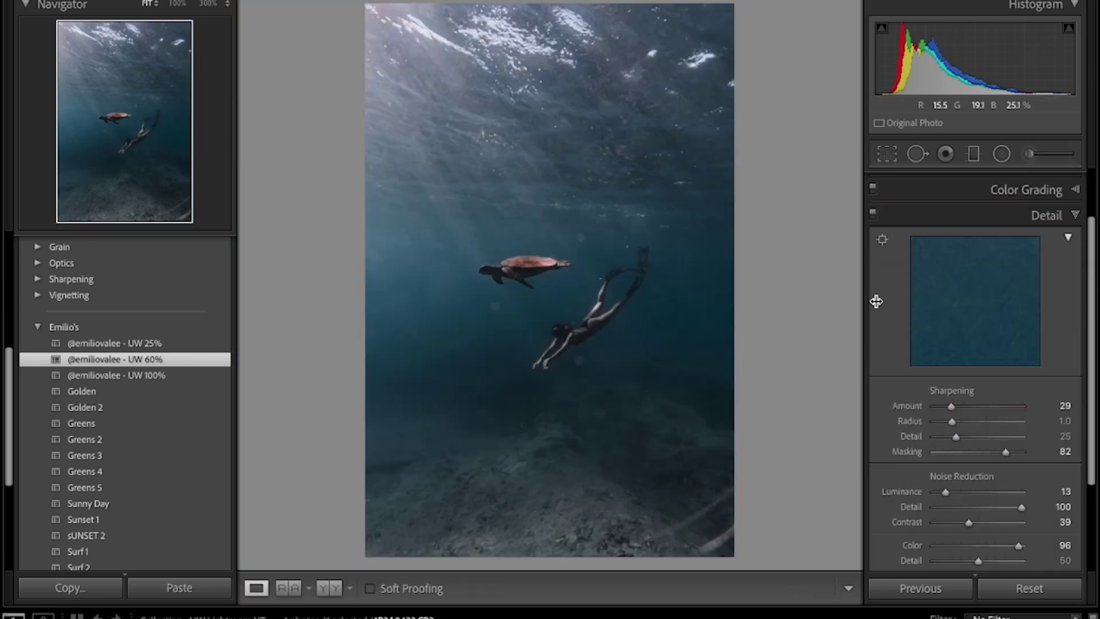
Step: Reopen the brush mask and select the existing skin brush pin at 100% zoom
click(596, 302)
click(724, 411)
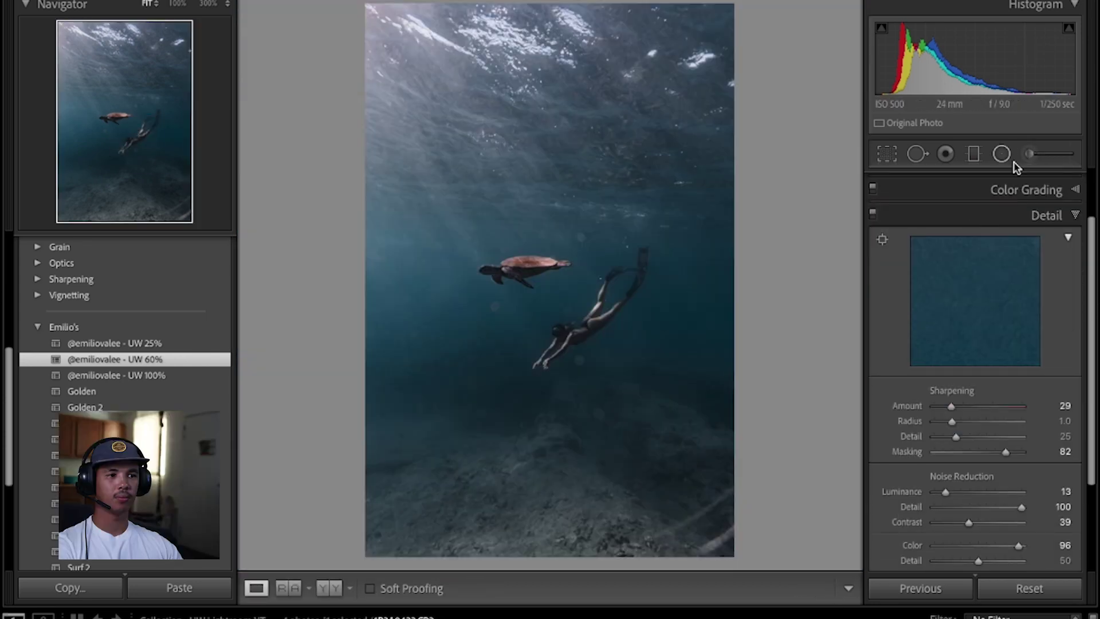
click(1030, 153)
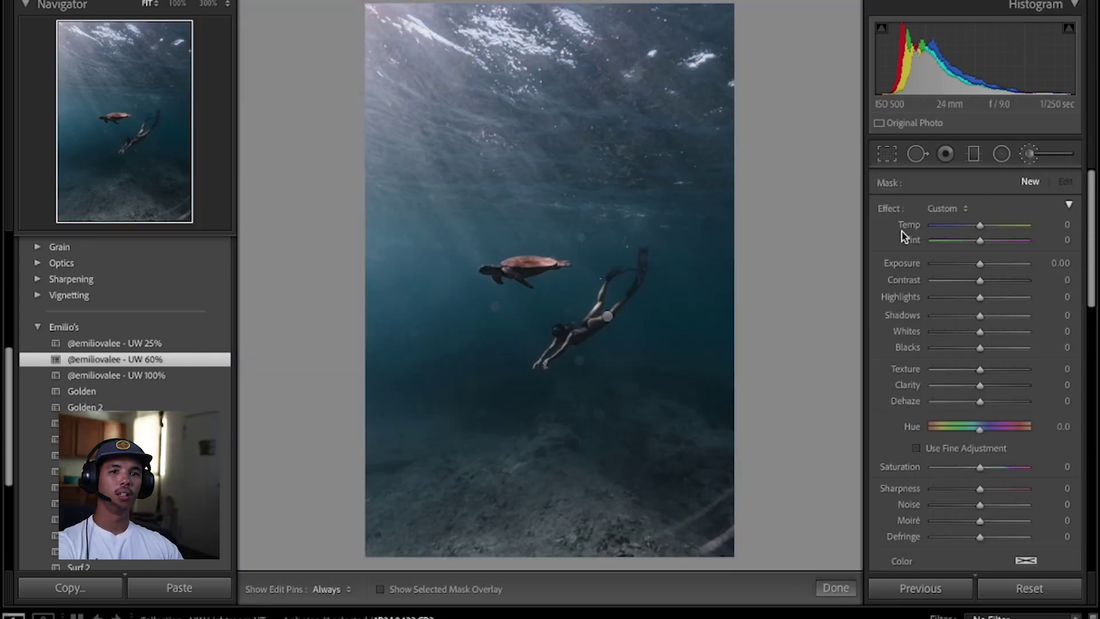
click(607, 316)
click(680, 314)
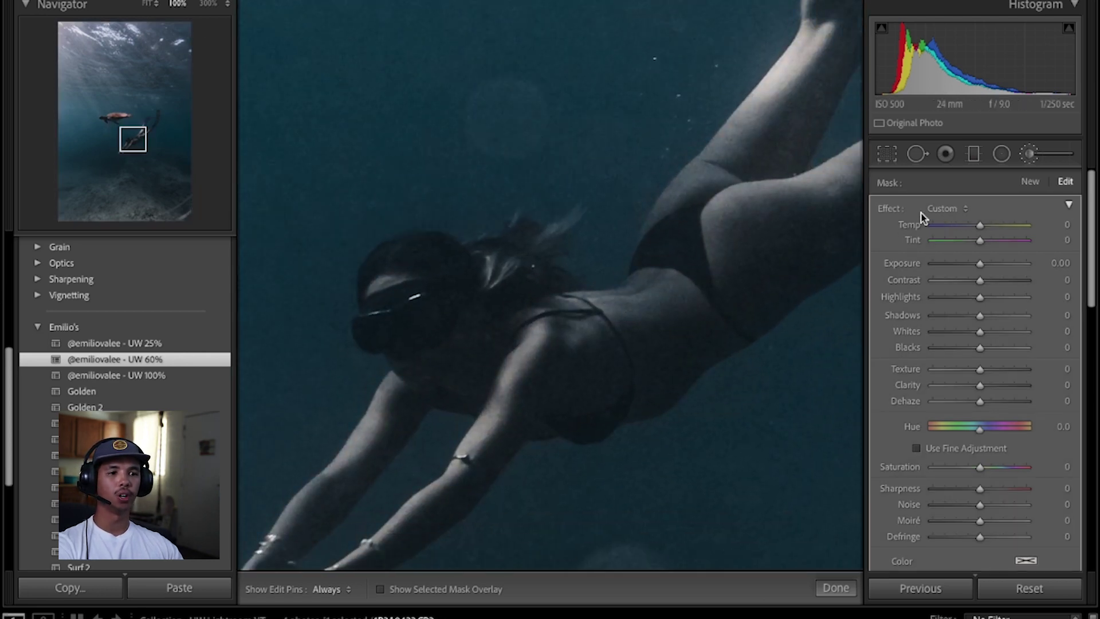
Step: Undo three saturation tweaks, close the brush mask, and zoom back to Fit
key(ctrl+z)
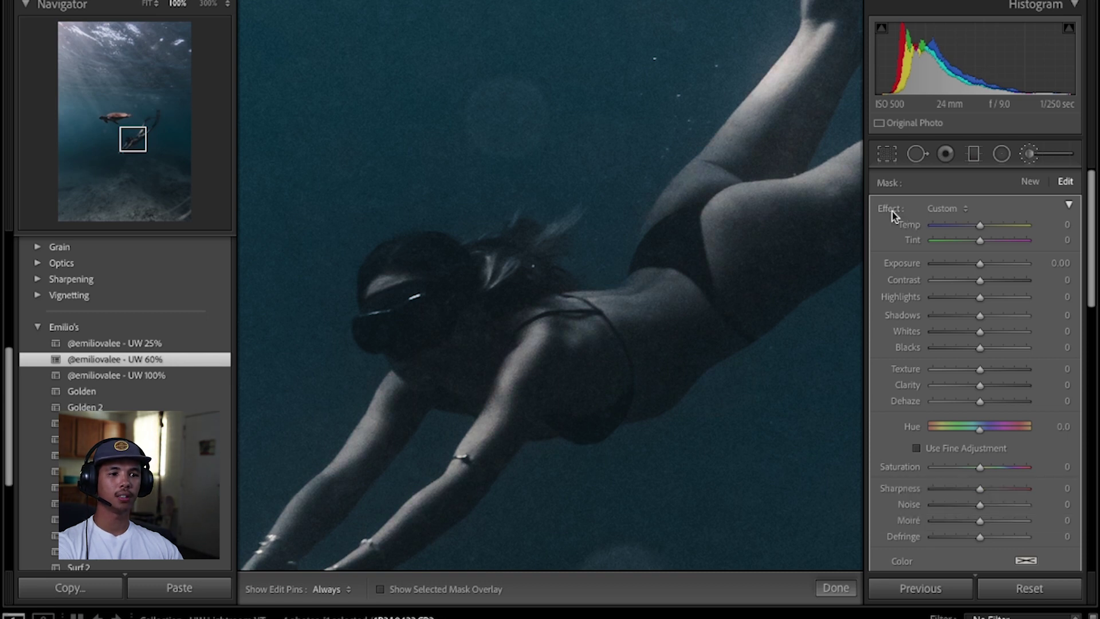
key(ctrl+z)
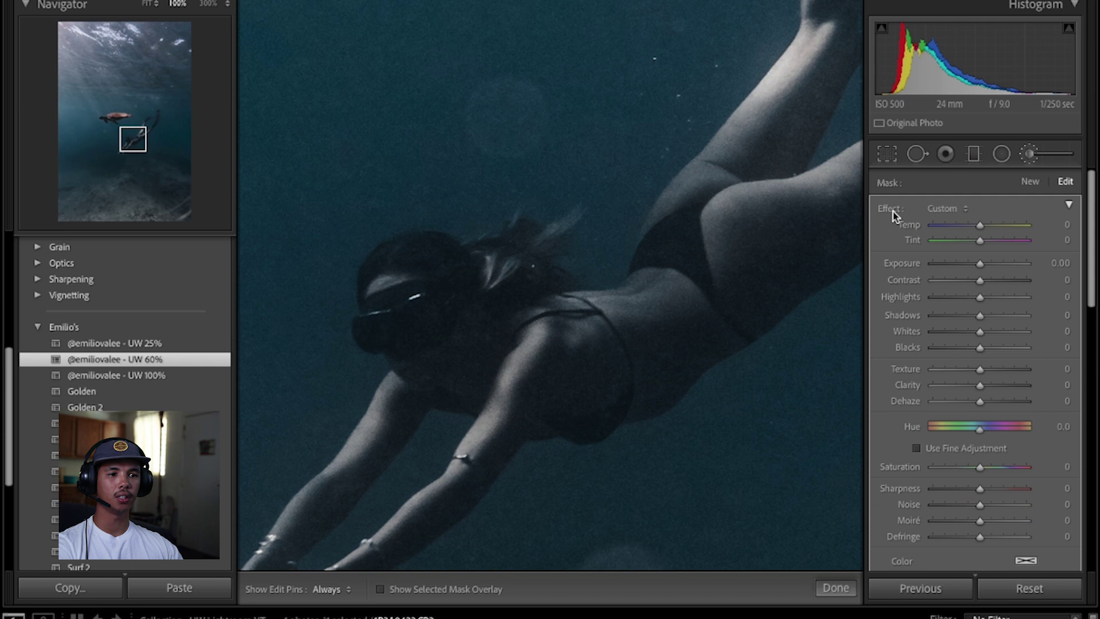
key(ctrl+z)
click(835, 587)
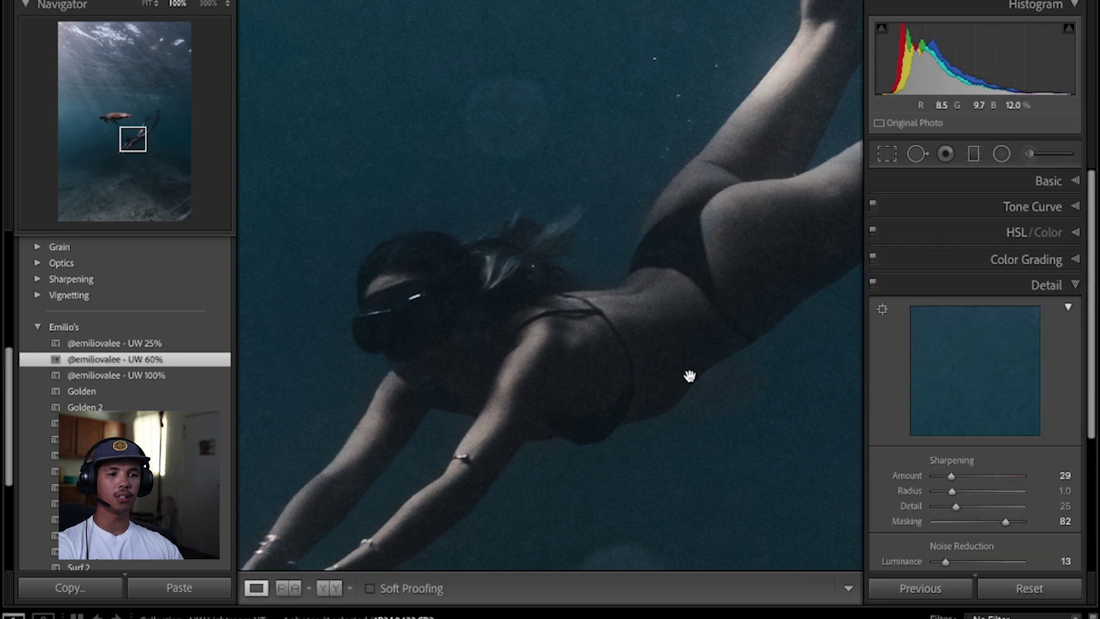
click(664, 369)
click(582, 339)
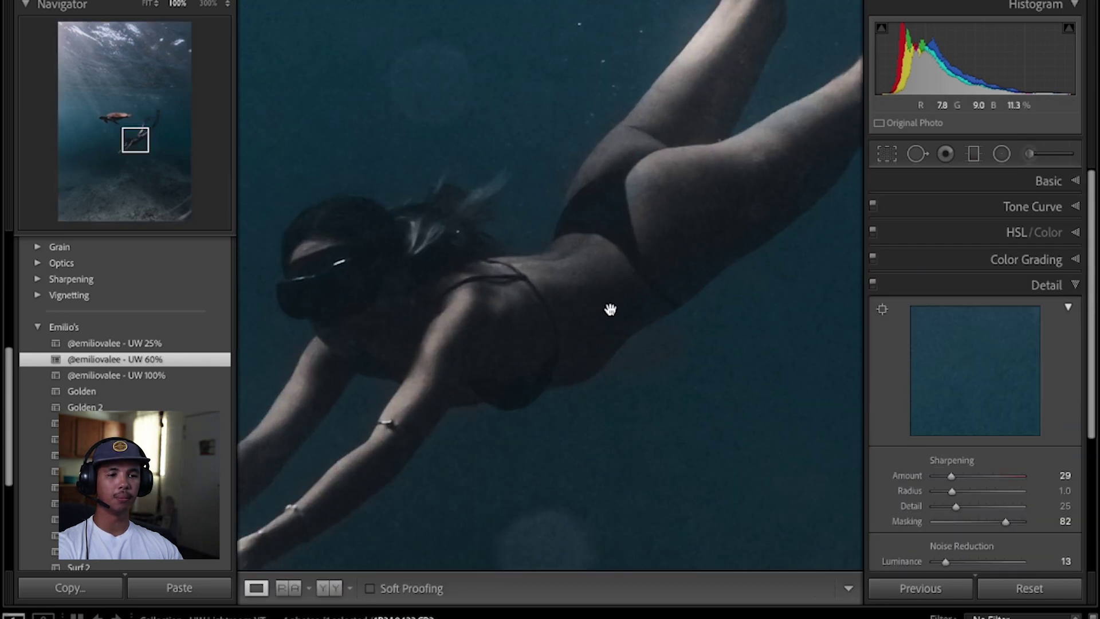
click(611, 300)
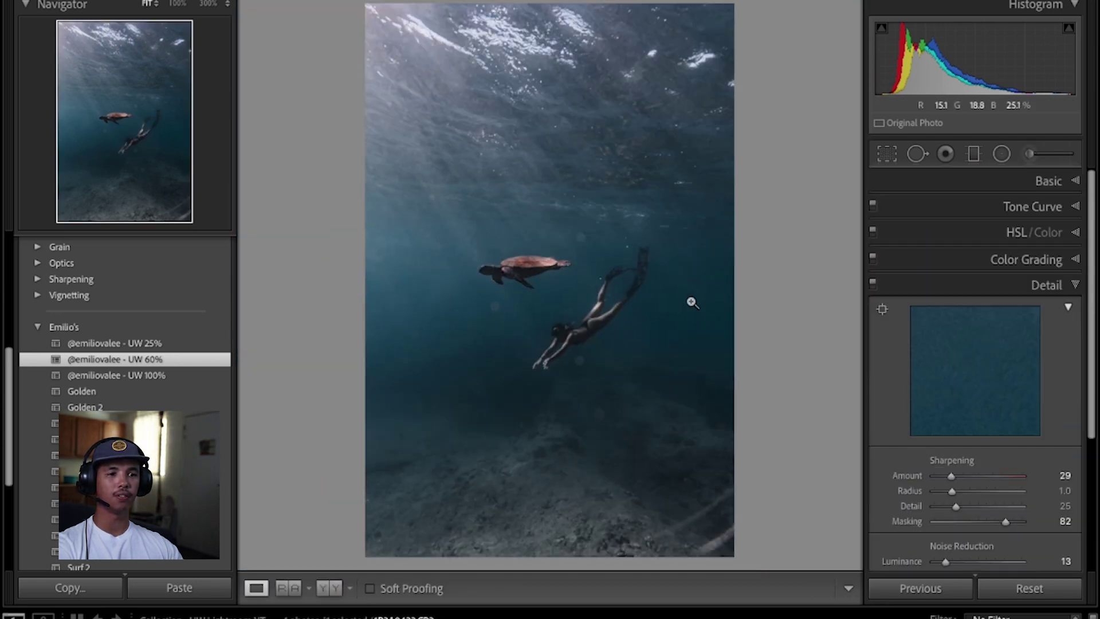
Step: In the Basic panel, raise Highlights to +88 and Exposure to +0.10
click(1035, 182)
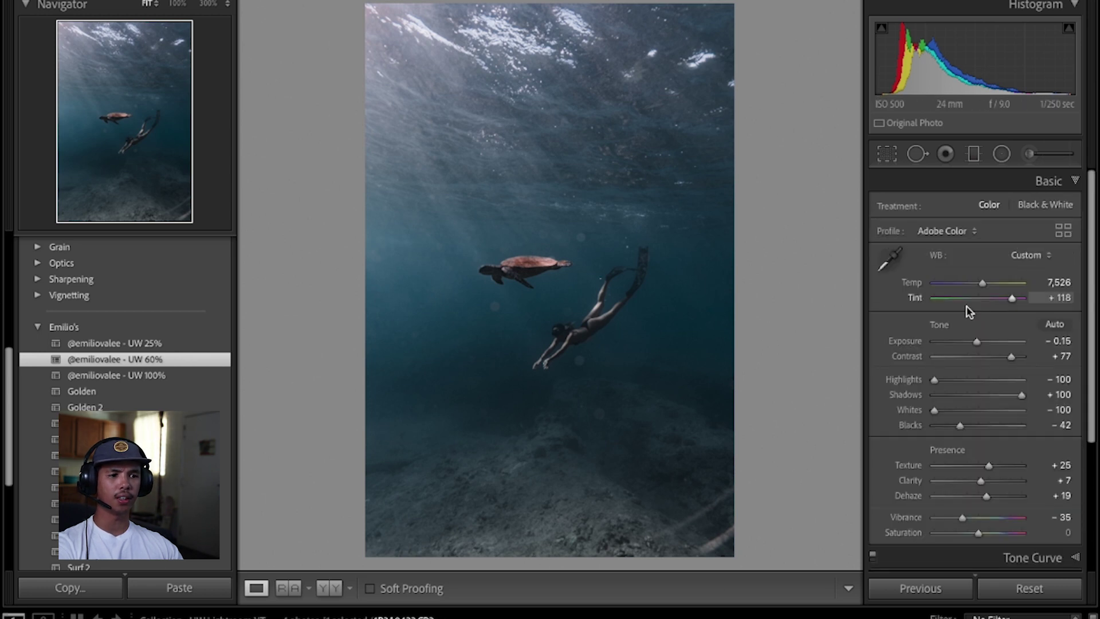
drag(937, 380, 1019, 386)
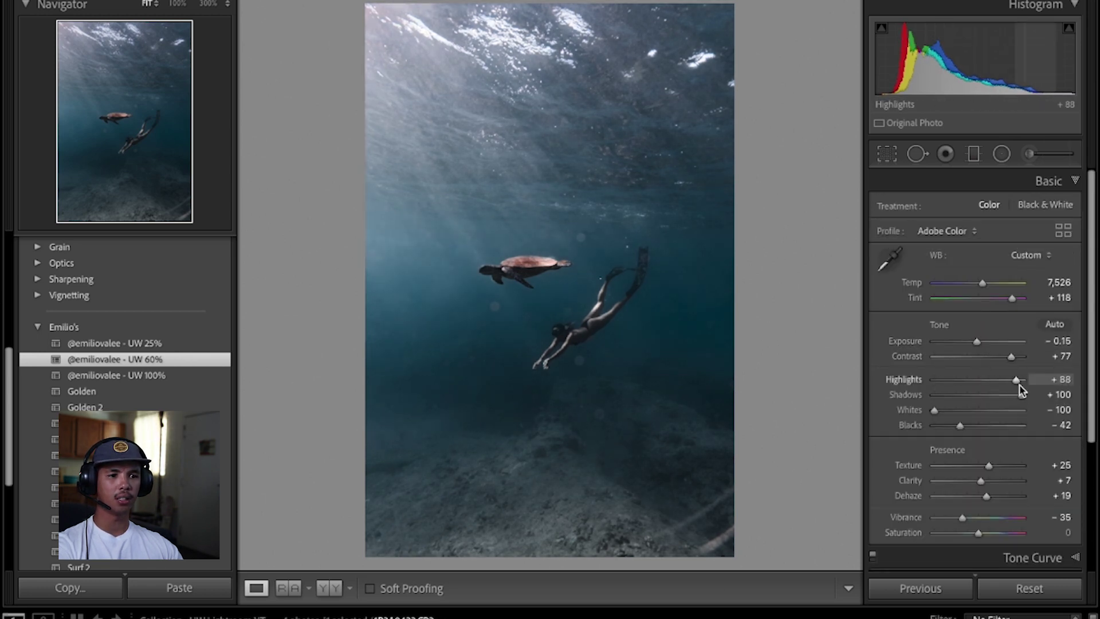
drag(977, 343, 980, 344)
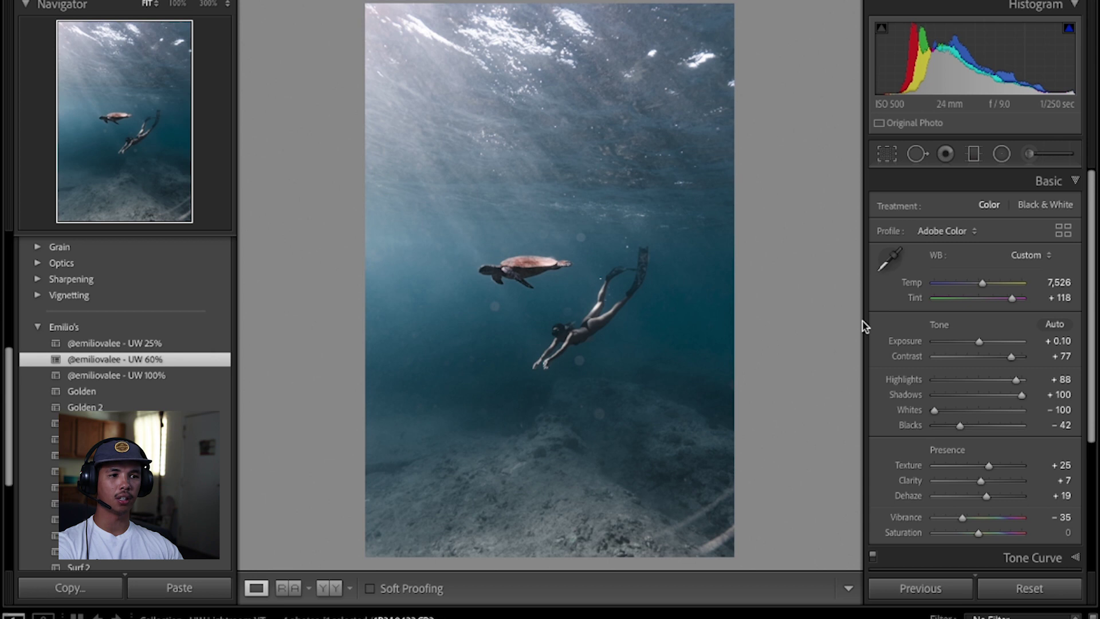
click(977, 160)
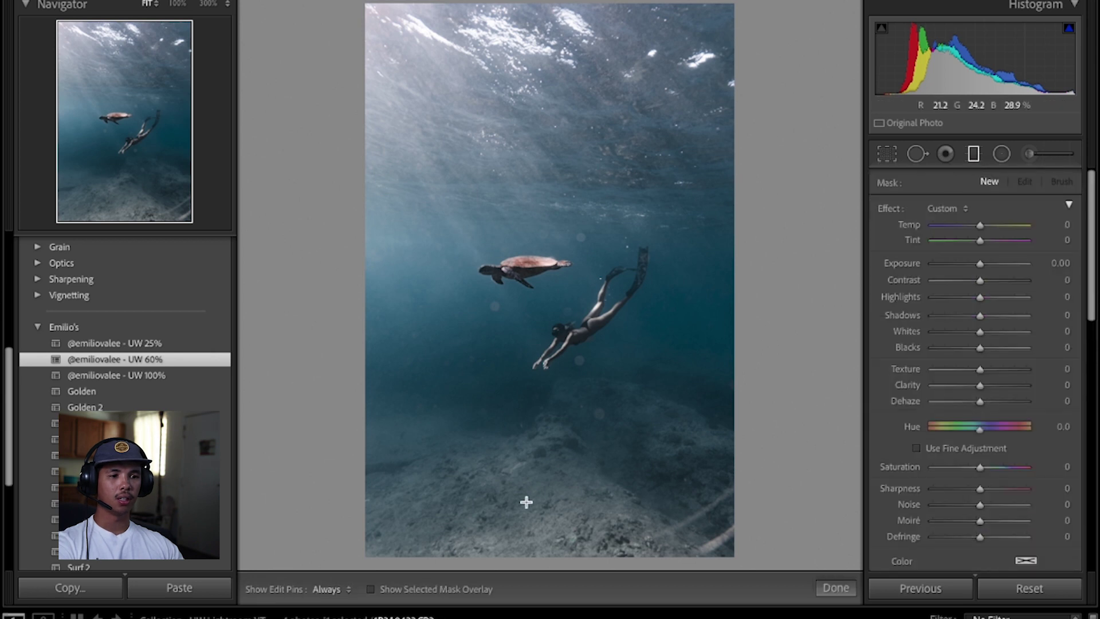
Step: Drag a graduated filter up over the seabed, extend its fade, and set Exposure to -0.51
drag(425, 558, 476, 378)
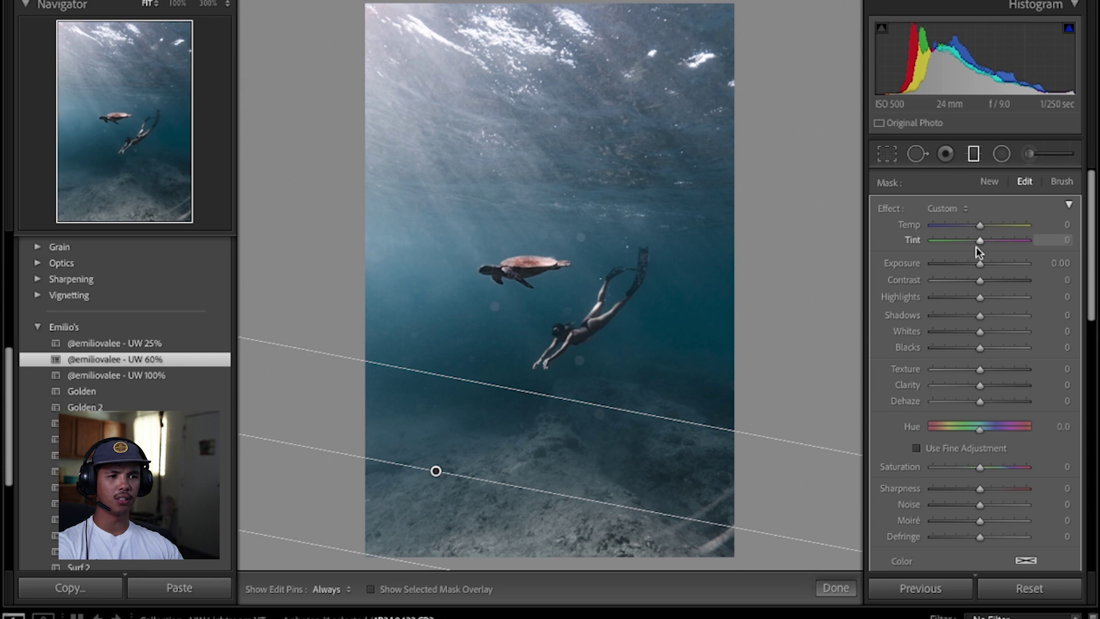
drag(974, 263, 974, 264)
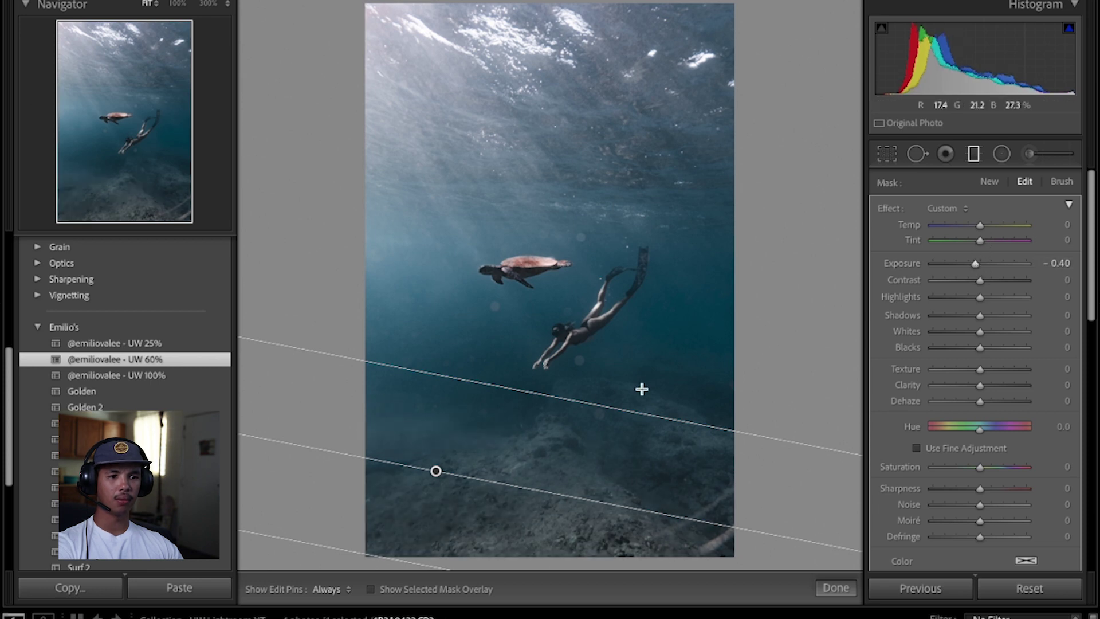
drag(604, 406, 611, 395)
drag(974, 263, 973, 264)
click(834, 588)
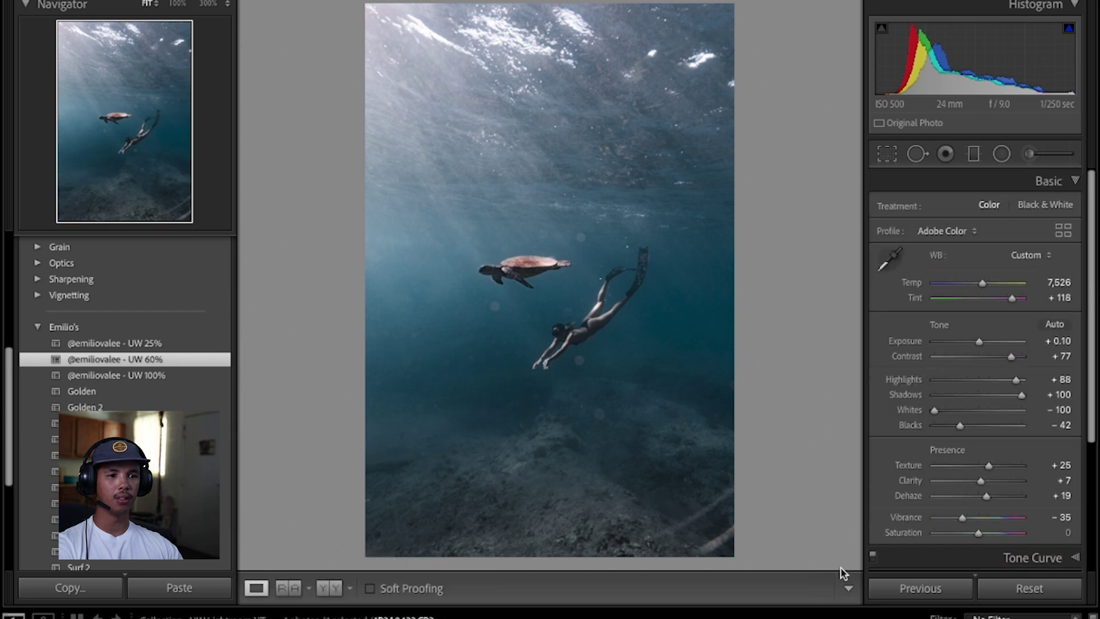
key(backslash)
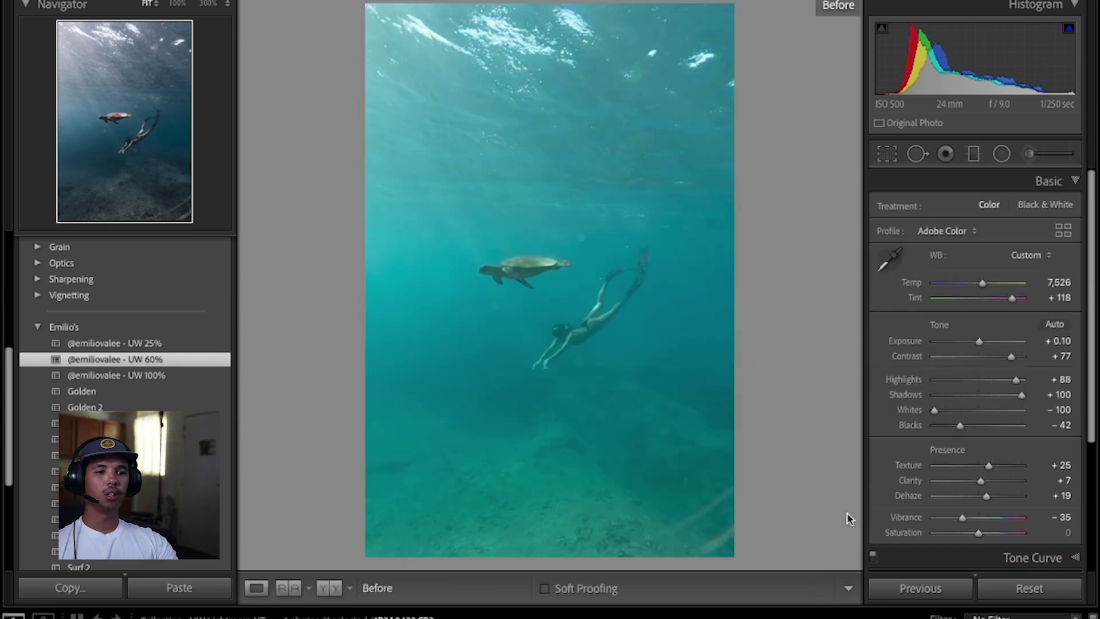
key(backslash)
key(backslash)
key(backslash)
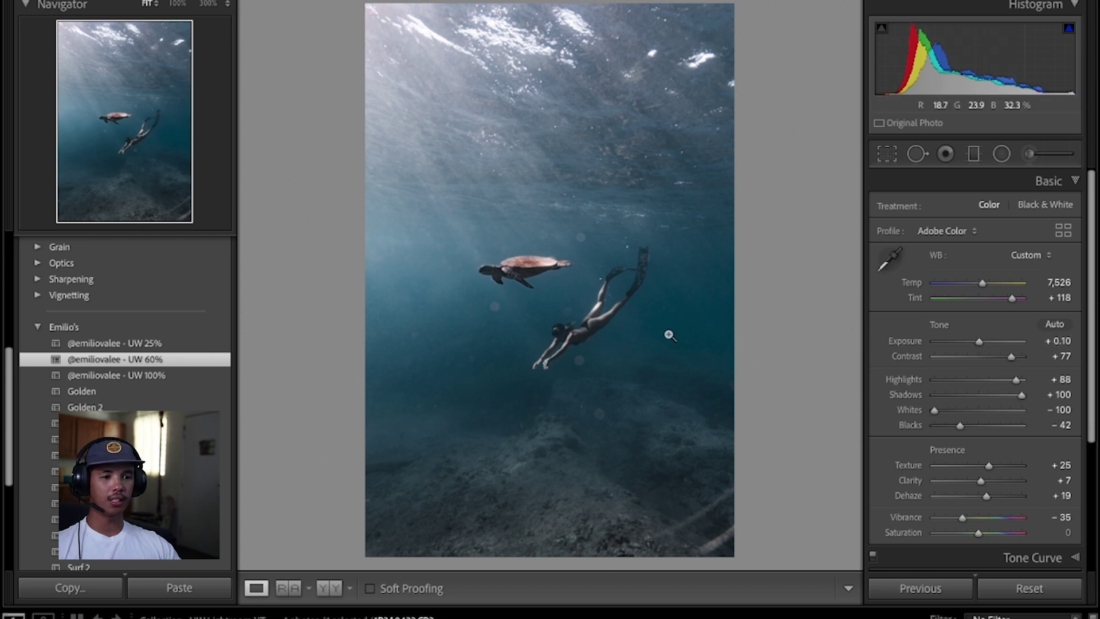
click(613, 339)
click(440, 312)
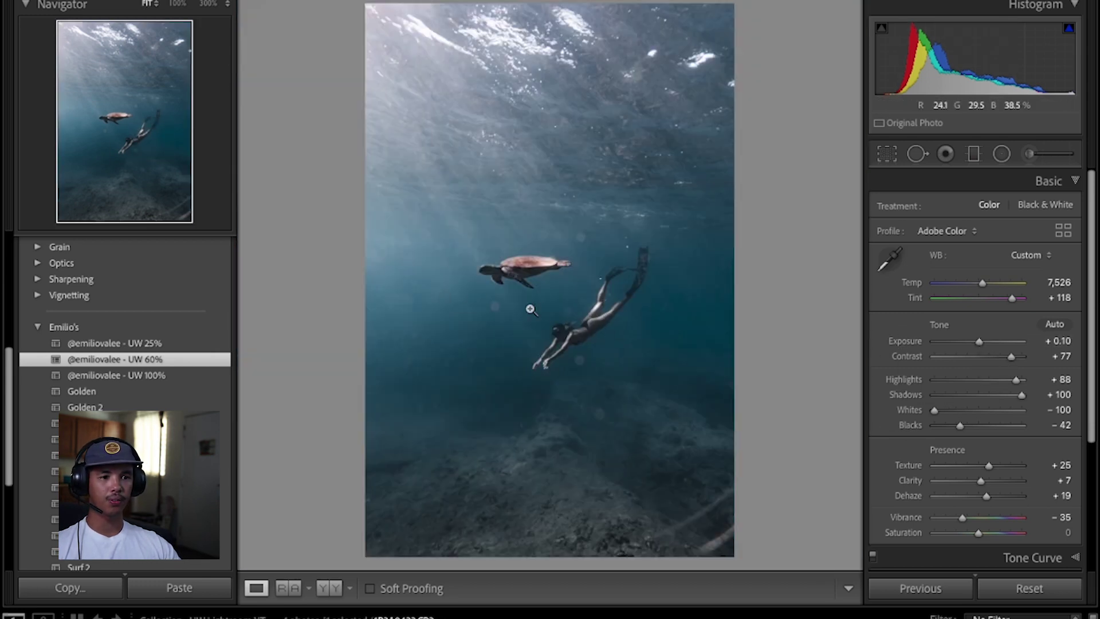